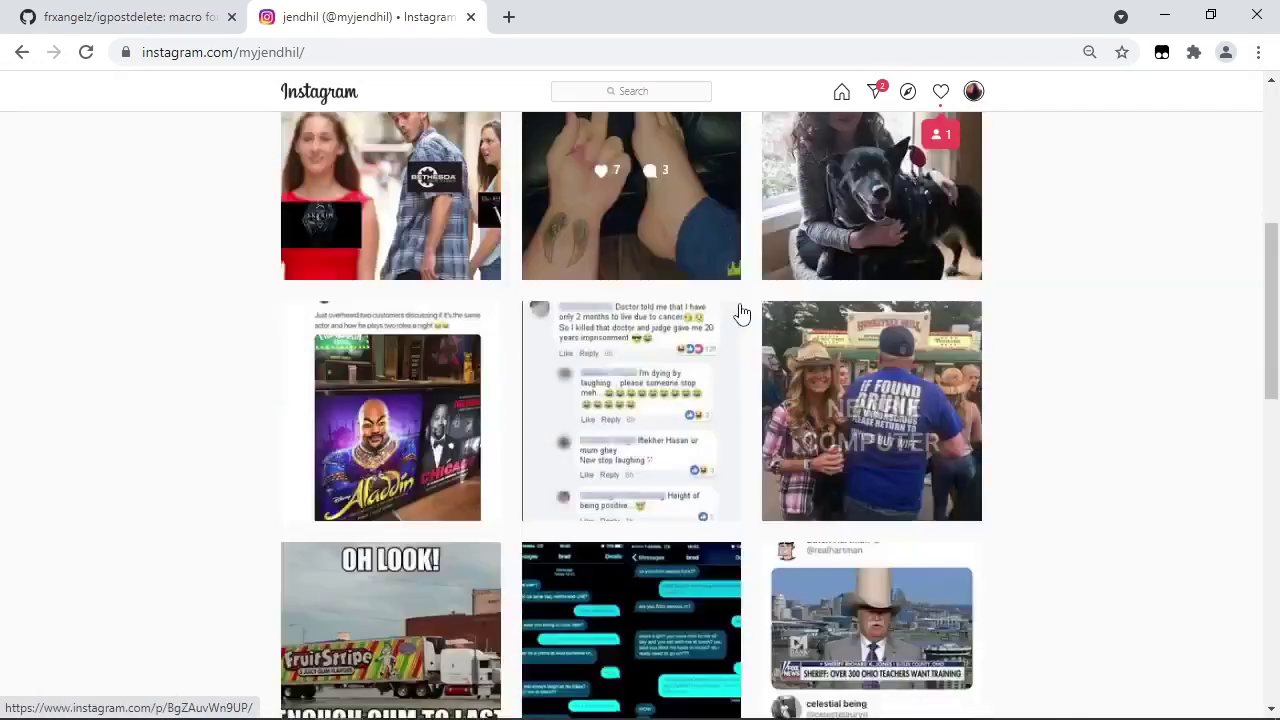
Step: Download the igpostdelete repository as igpostdelete-main.zip and show it in the Downloads folder
scroll(741, 314, "up", 4)
scroll(741, 314, "down", 2)
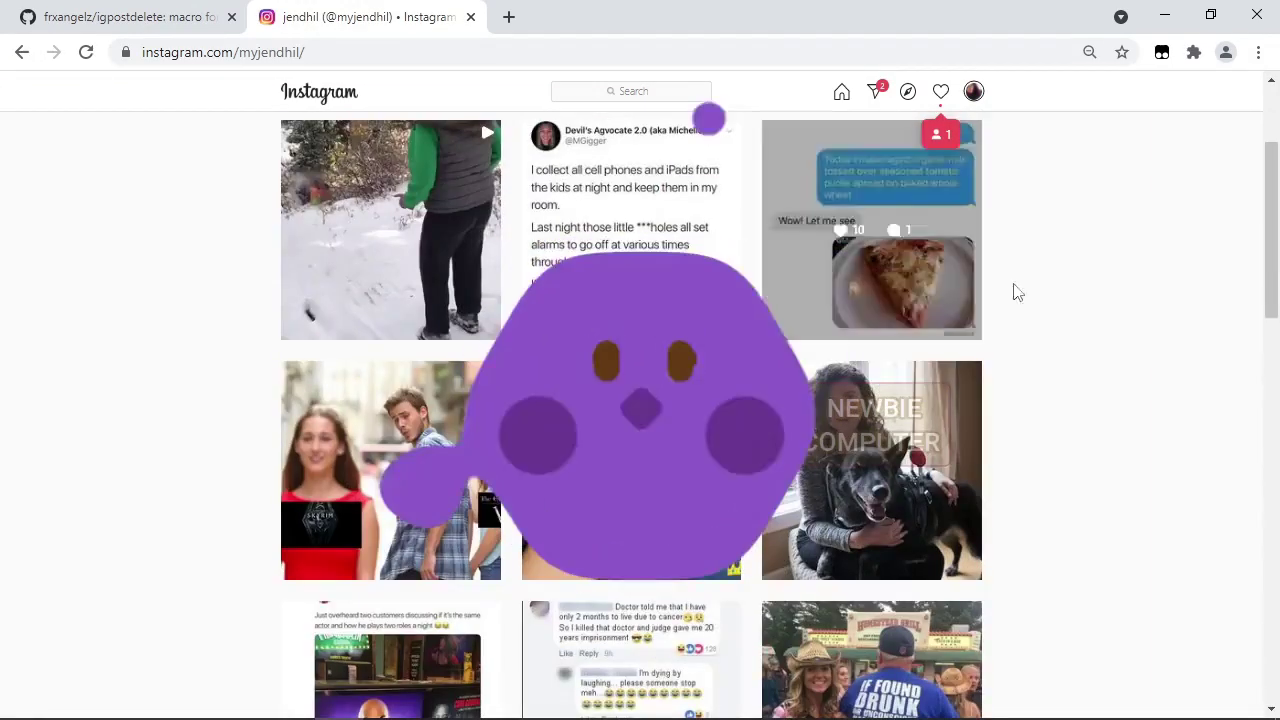
scroll(1073, 265, "up", 3)
scroll(700, 400, "down", 5)
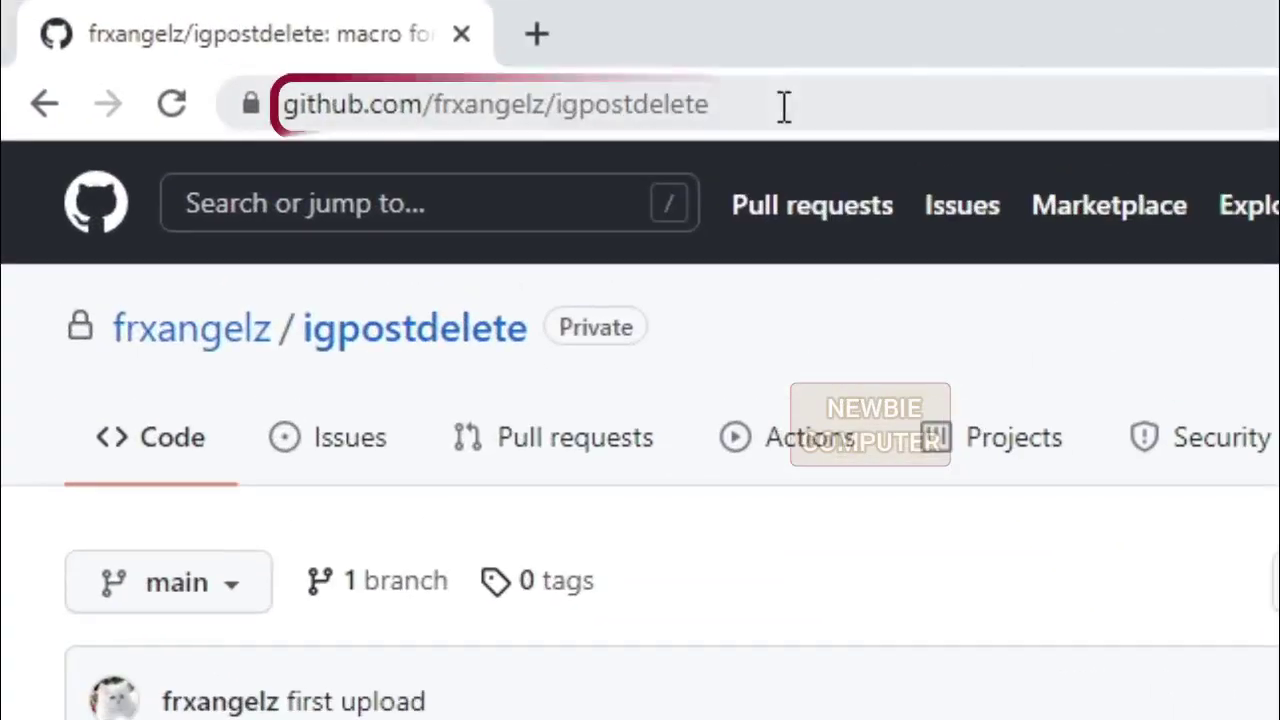
left_click(392, 53)
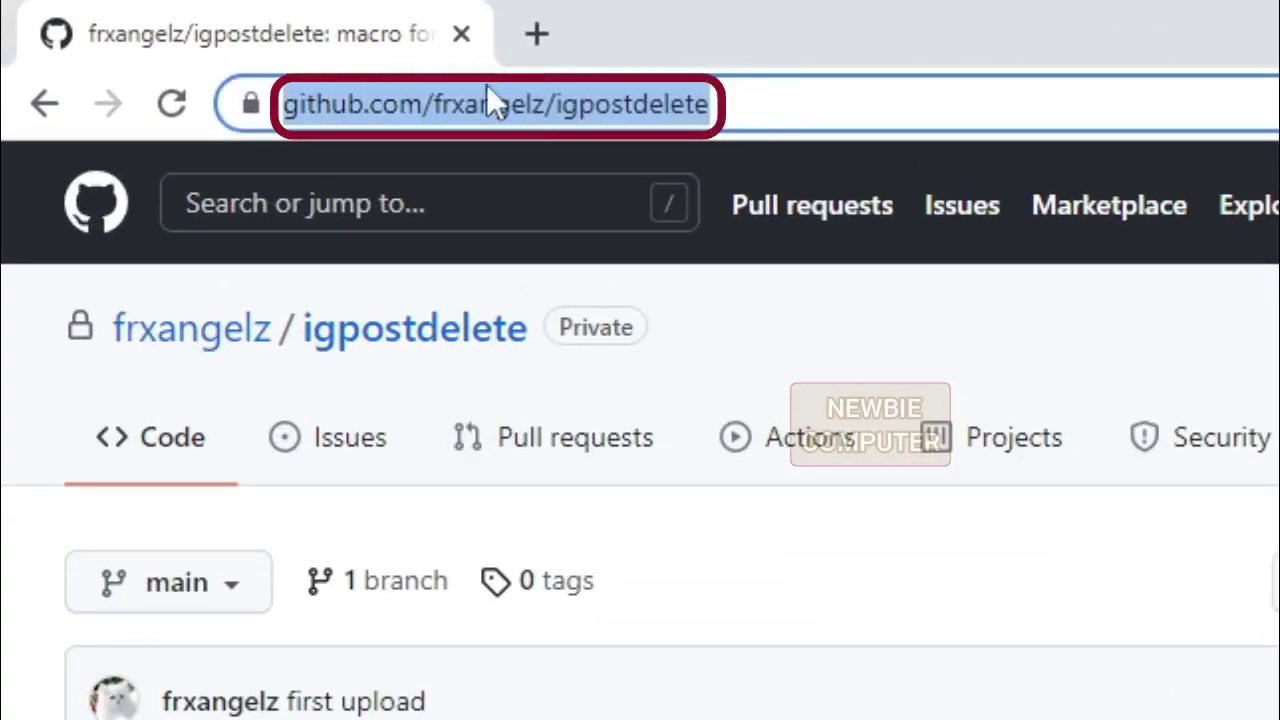
left_click(754, 103)
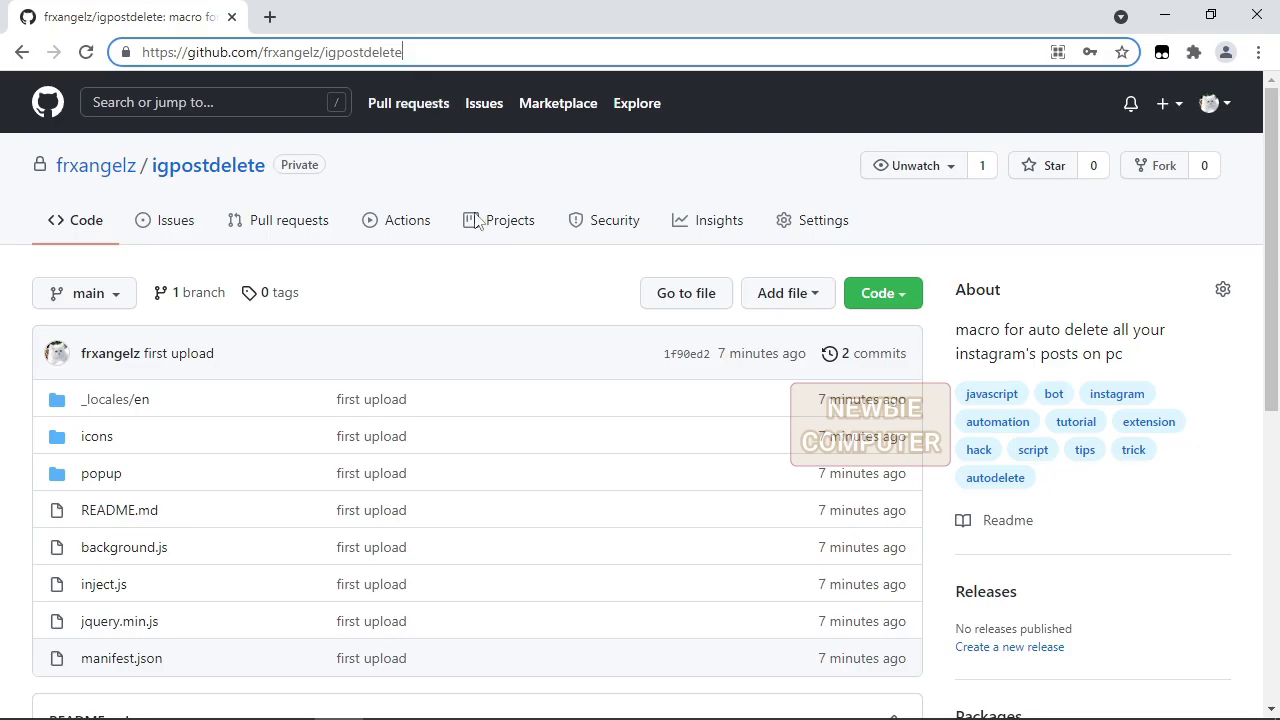
left_click(905, 298)
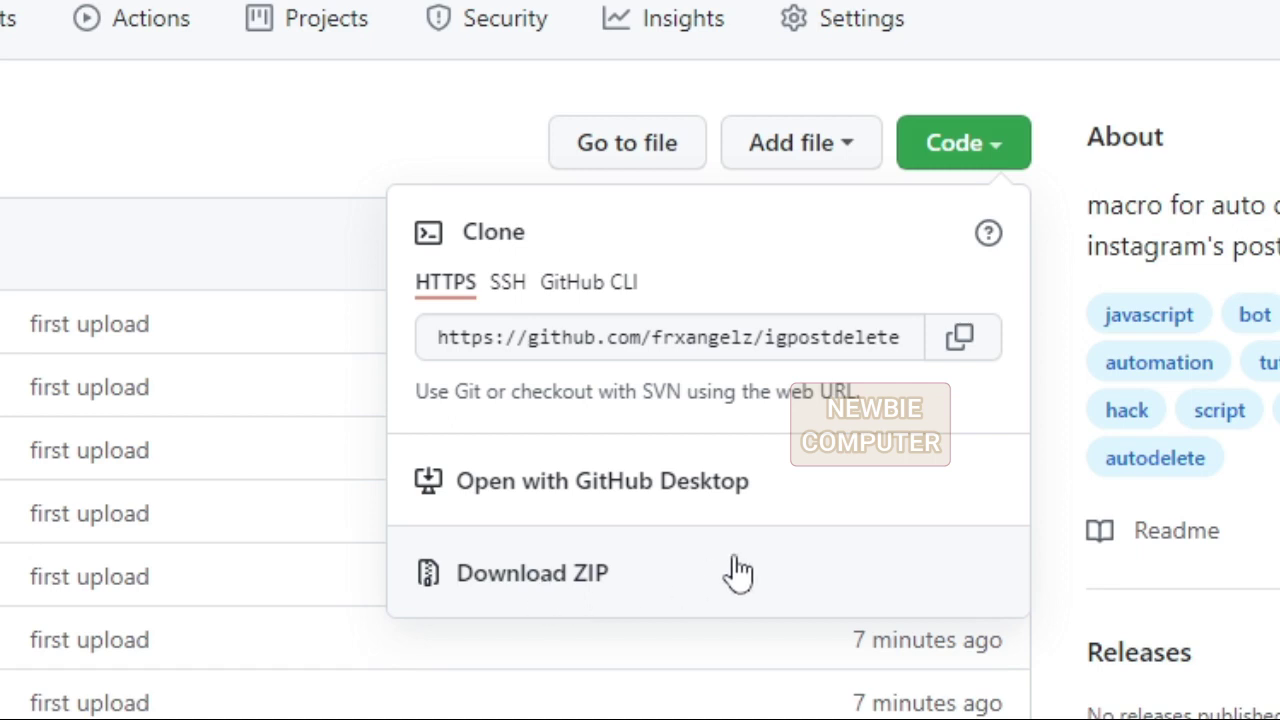
left_click(532, 573)
left_click(214, 690)
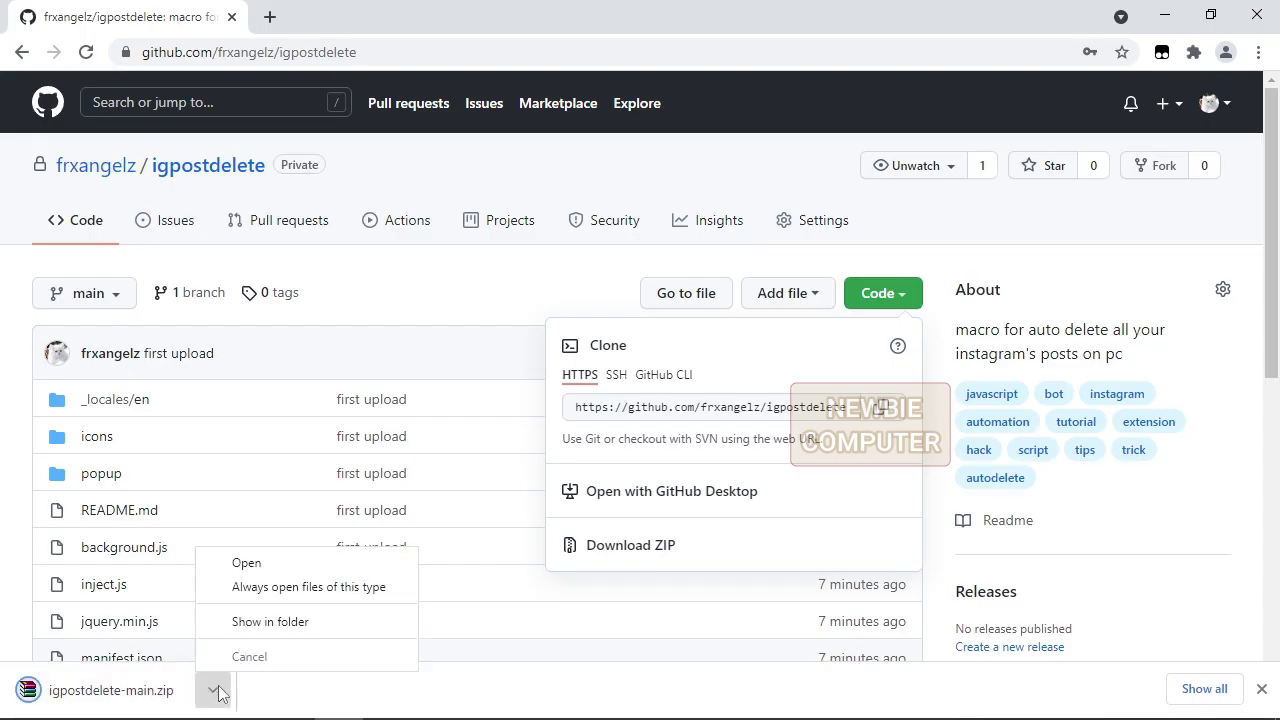
left_click(252, 626)
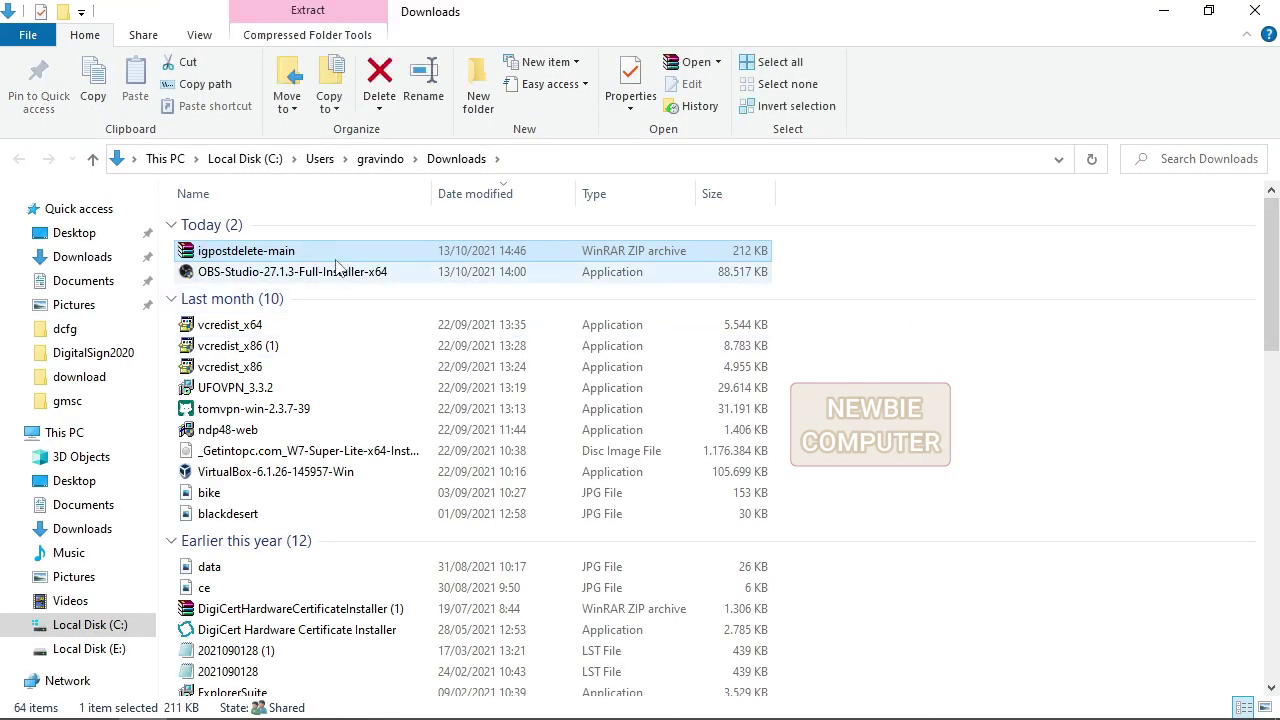
Step: Move igpostdelete-main.zip from Downloads into the E:\test folder
right_click(299, 256)
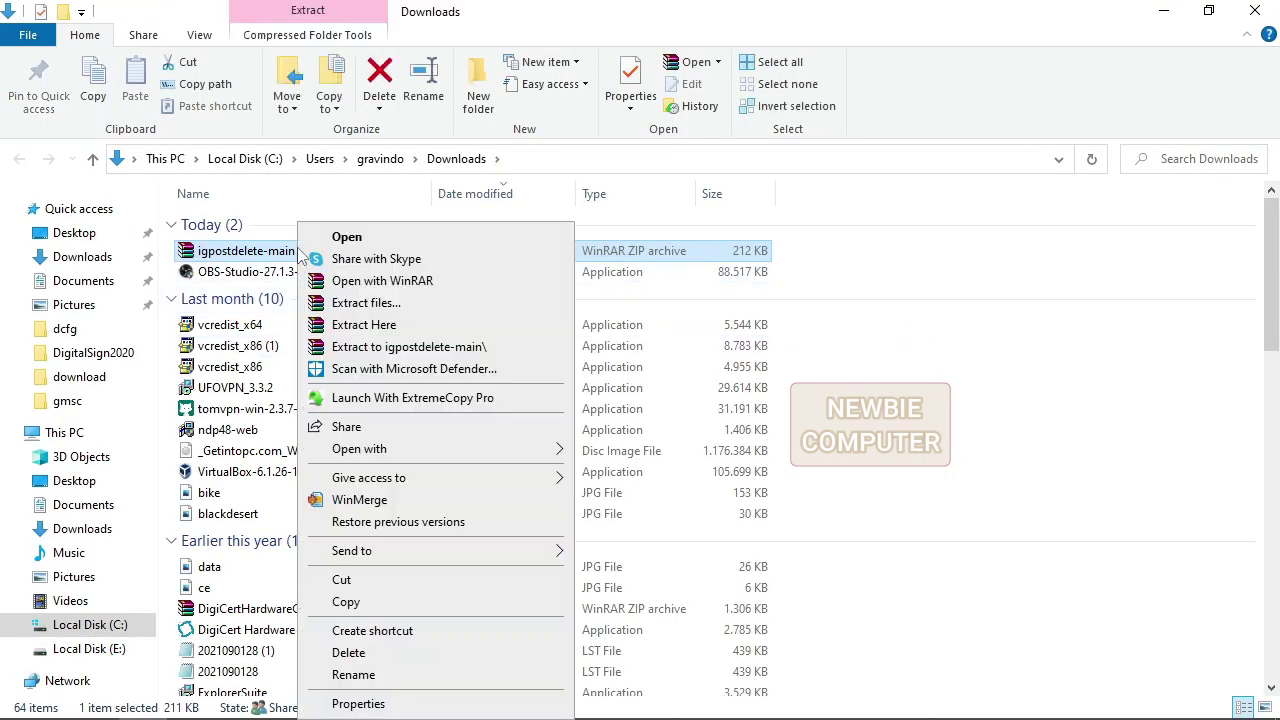
left_click(349, 581)
left_click(82, 648)
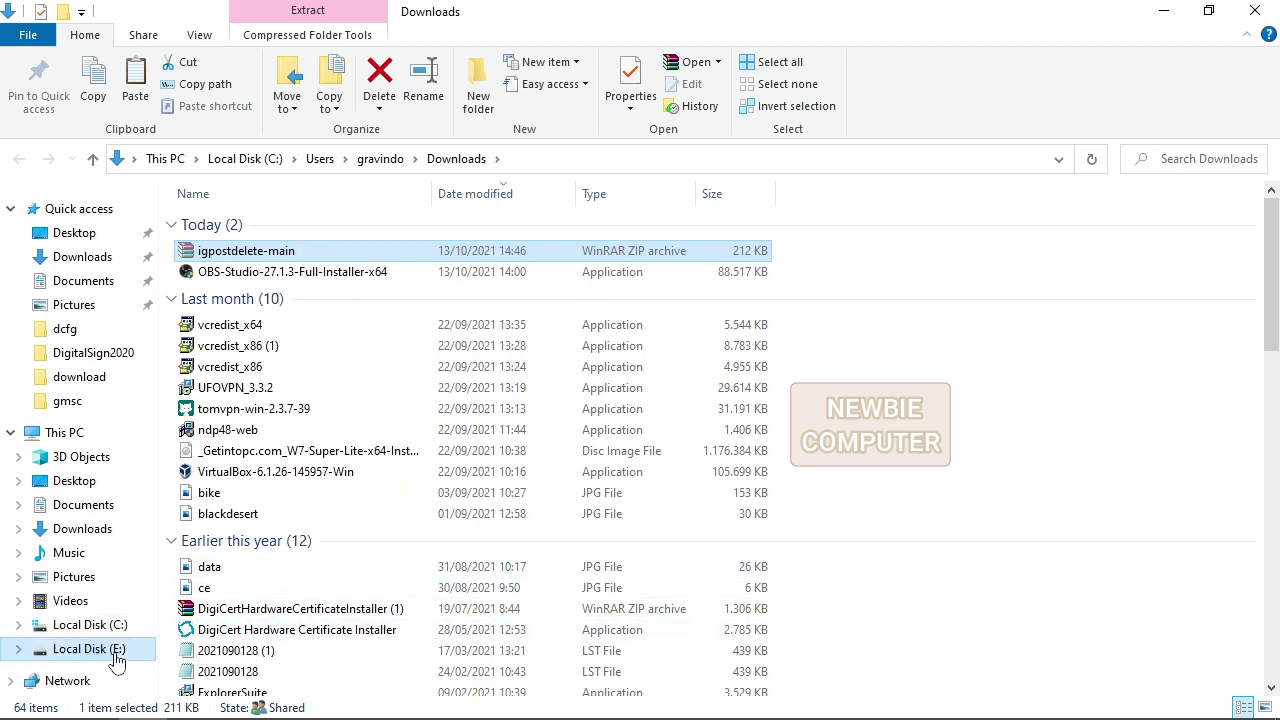
scroll(300, 600, "down", 2)
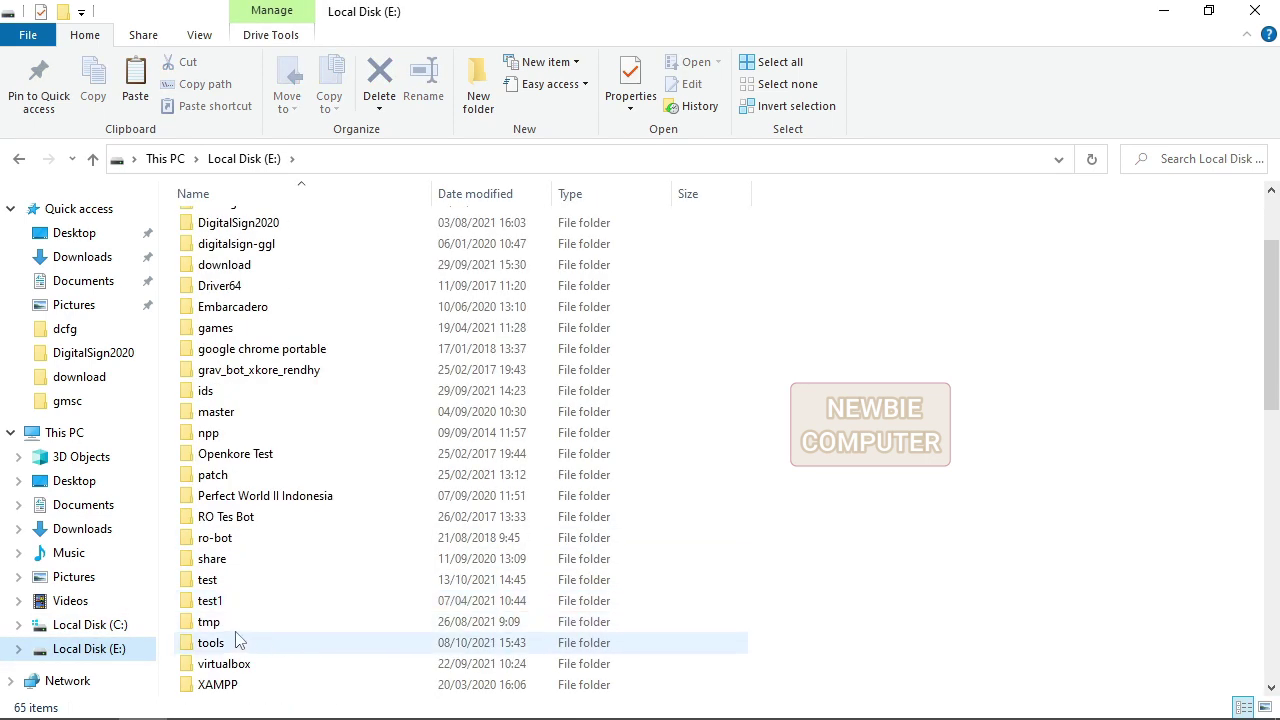
double_click(210, 580)
right_click(290, 312)
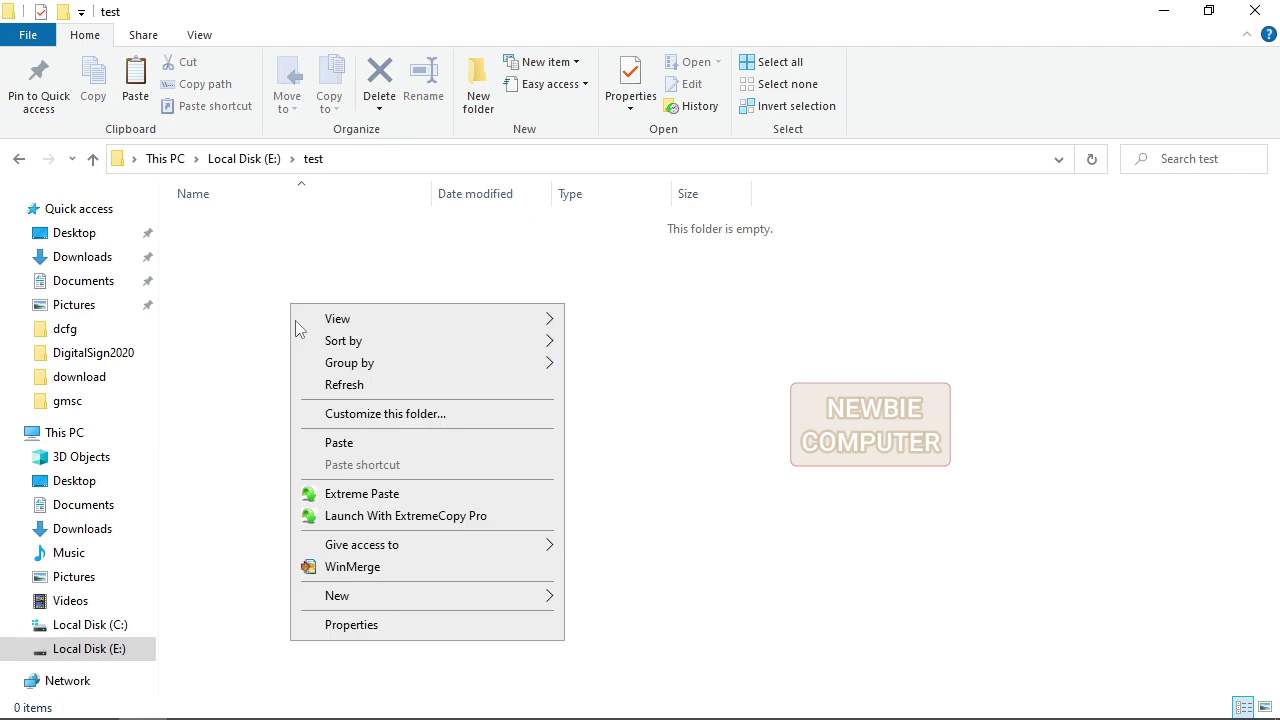
left_click(334, 444)
Step: Extract the zip in E:\test, producing the igpostdelete-main folder
left_click(291, 266)
left_click(285, 226)
right_click(280, 228)
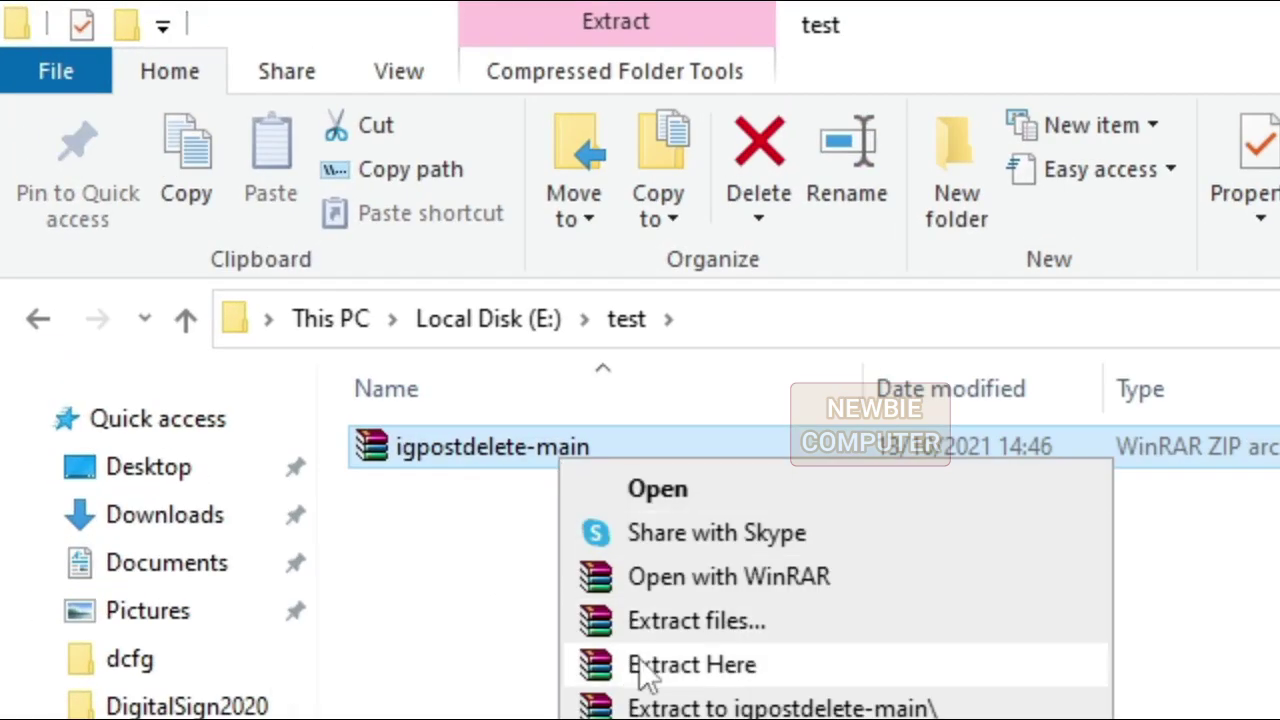
left_click(645, 668)
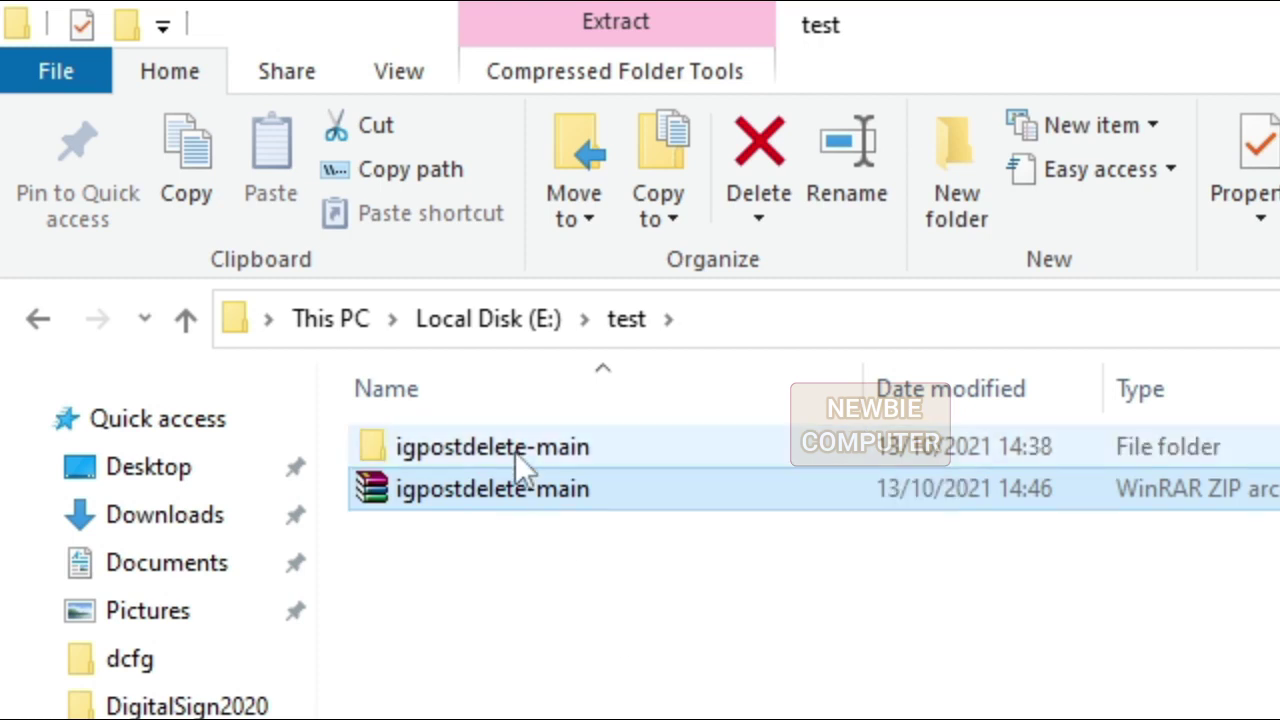
left_click(515, 446)
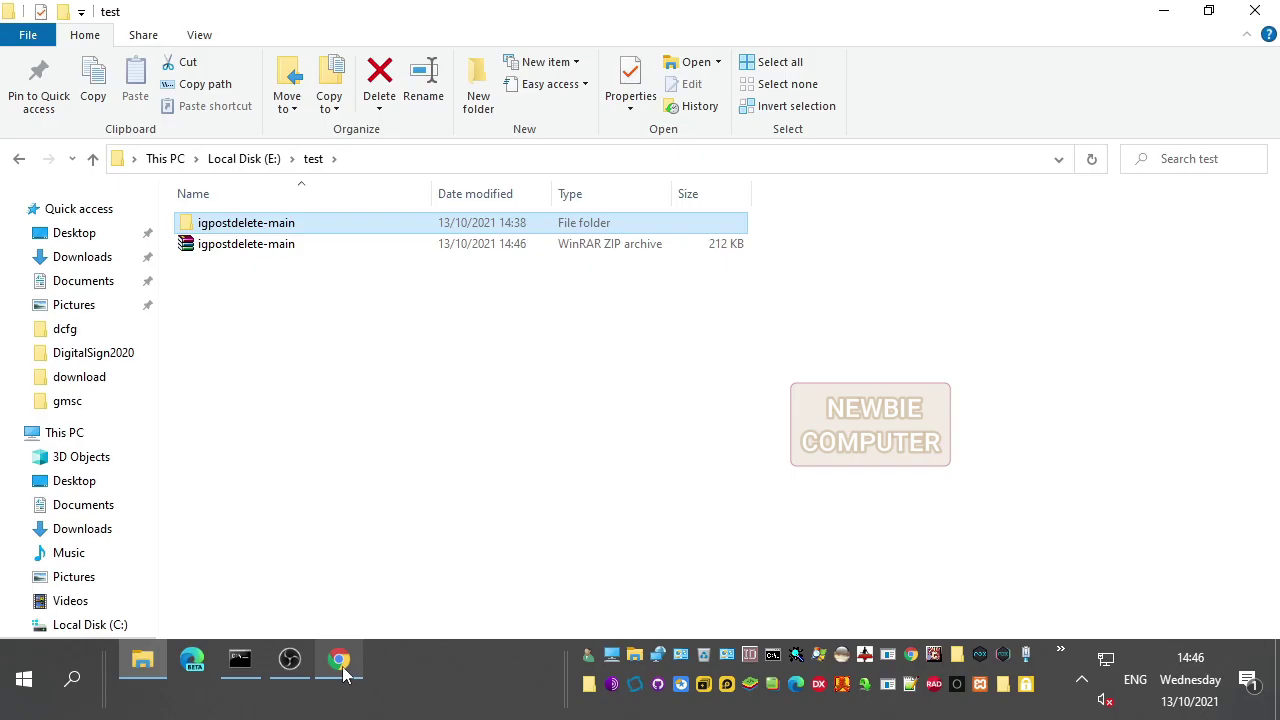
Step: Open Chrome's extension management page and turn on Developer mode
left_click(680, 719)
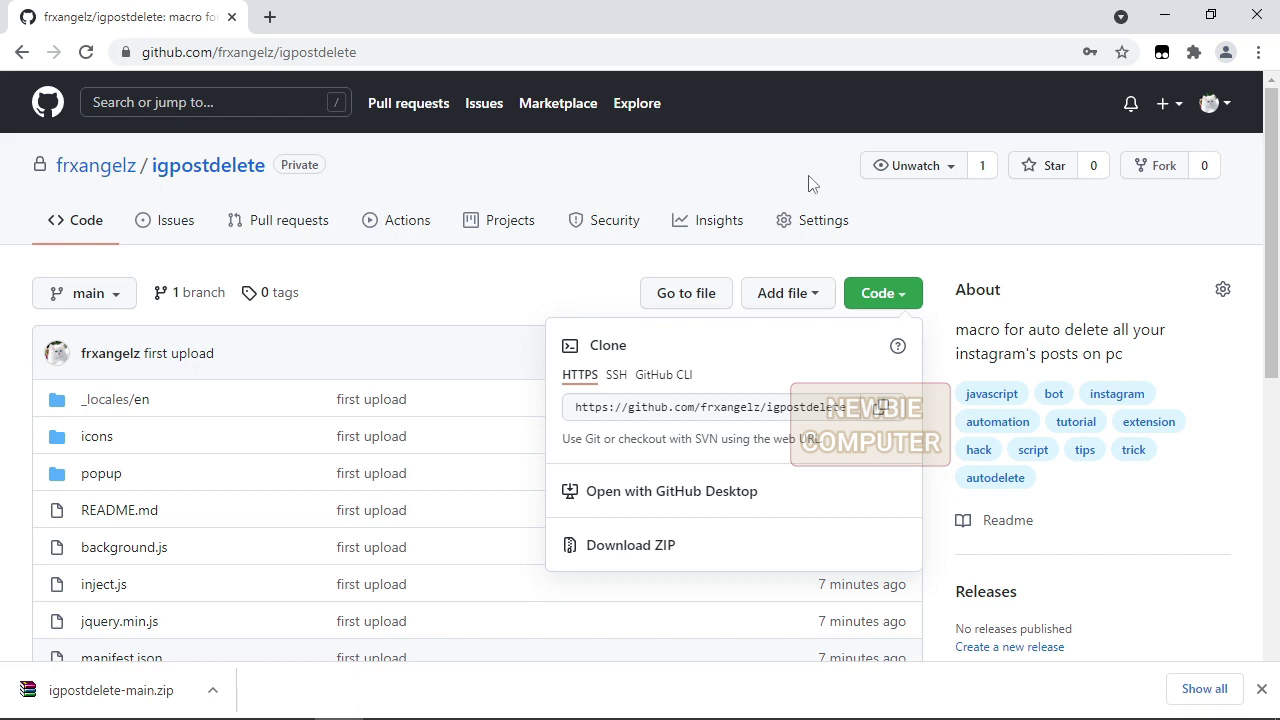
left_click(1194, 53)
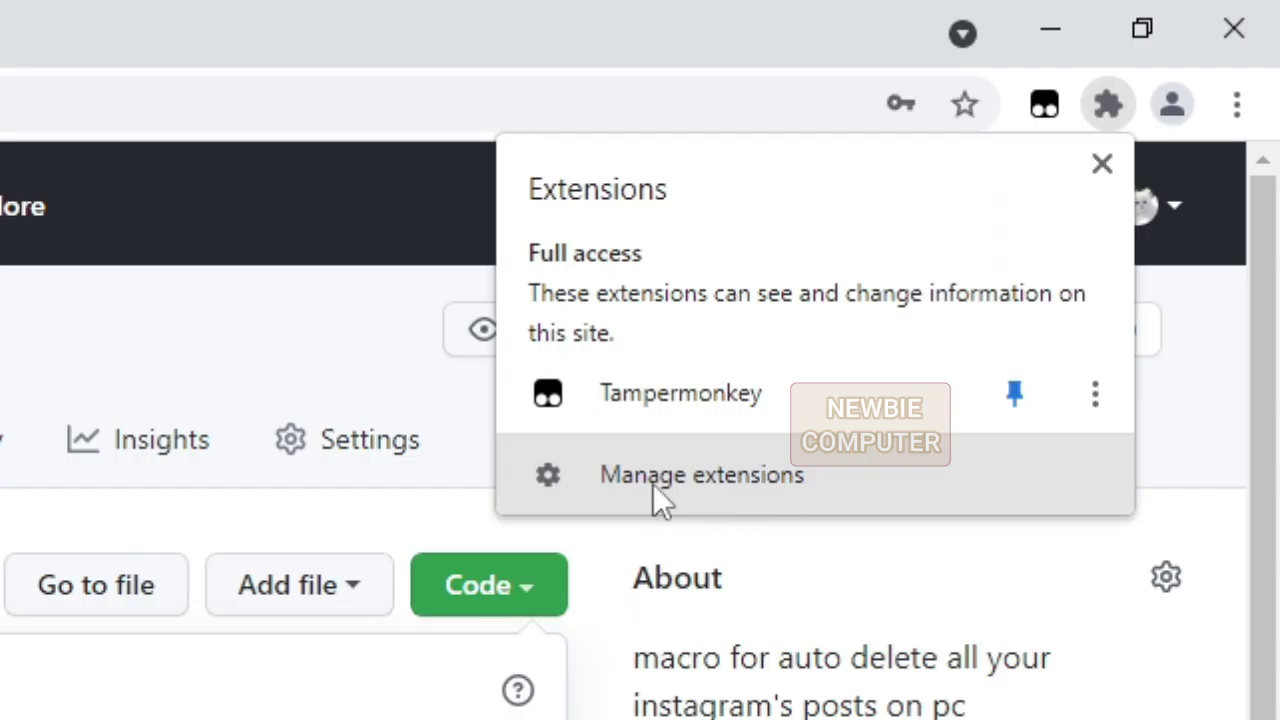
left_click(638, 481)
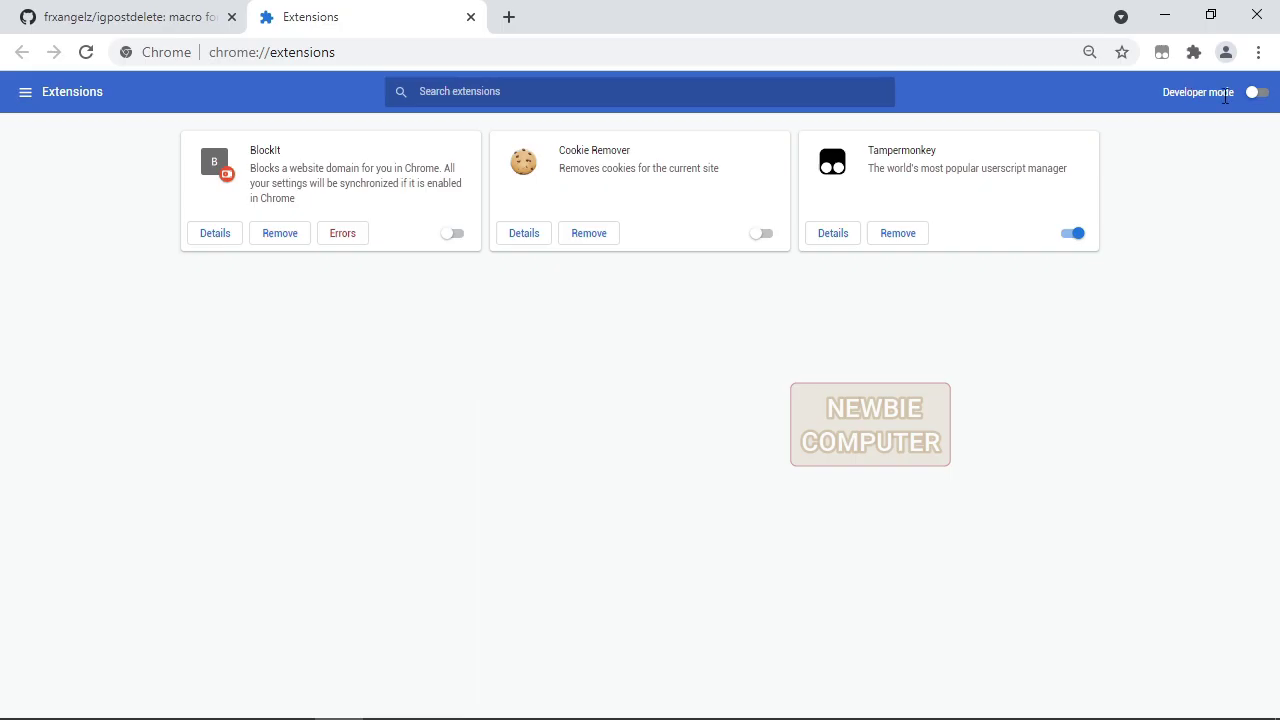
left_click(1257, 93)
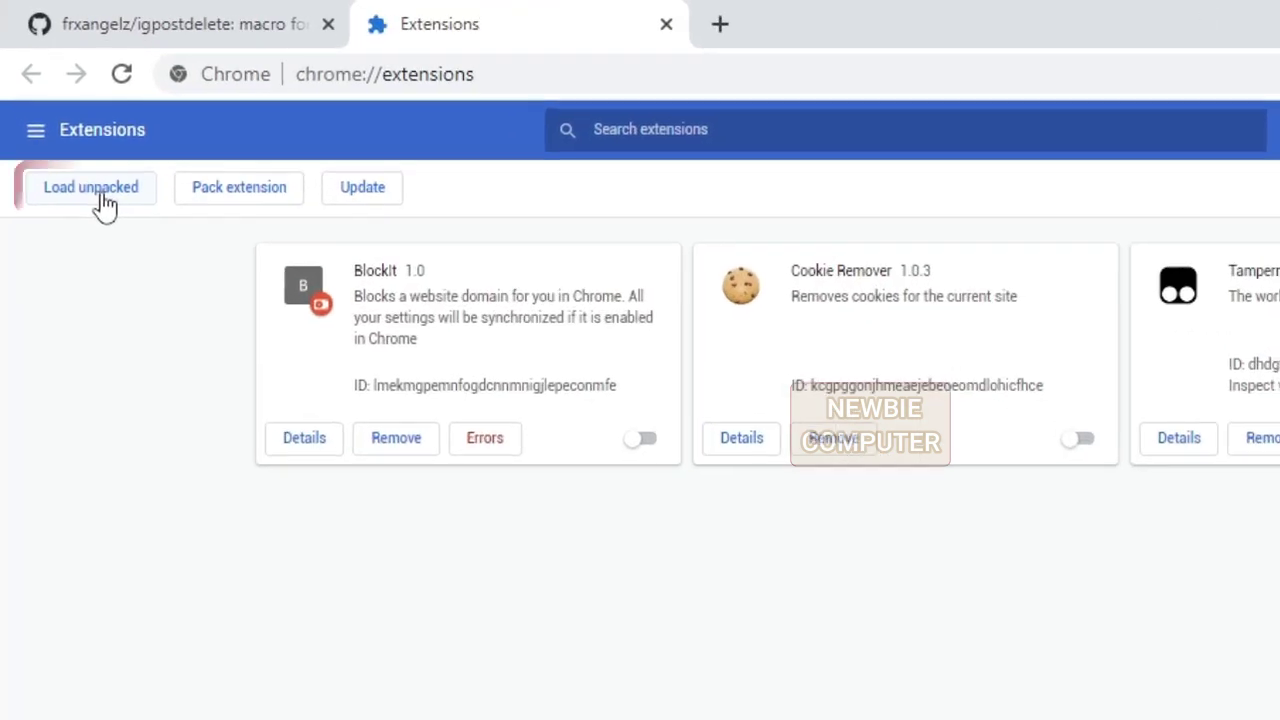
Step: Load igpostdelete-main unpacked as the Delete Instagram Posts extension, then open a new tab
left_click(70, 140)
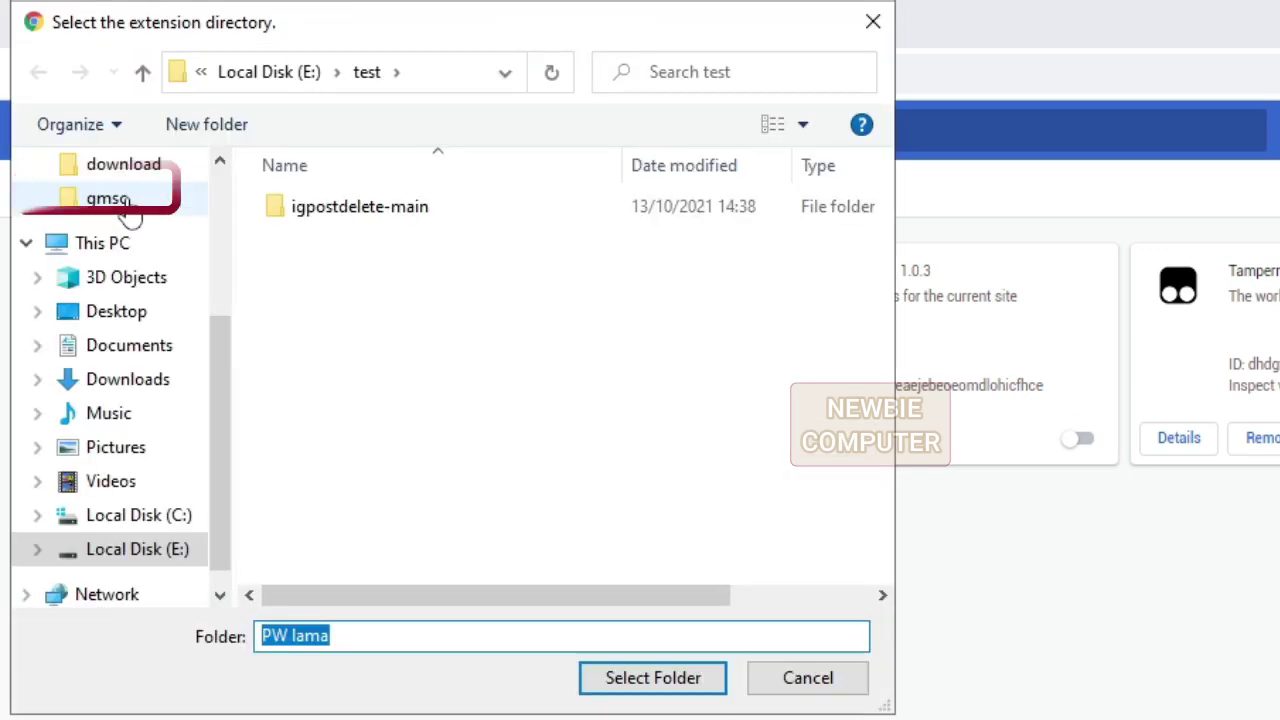
left_click(395, 219)
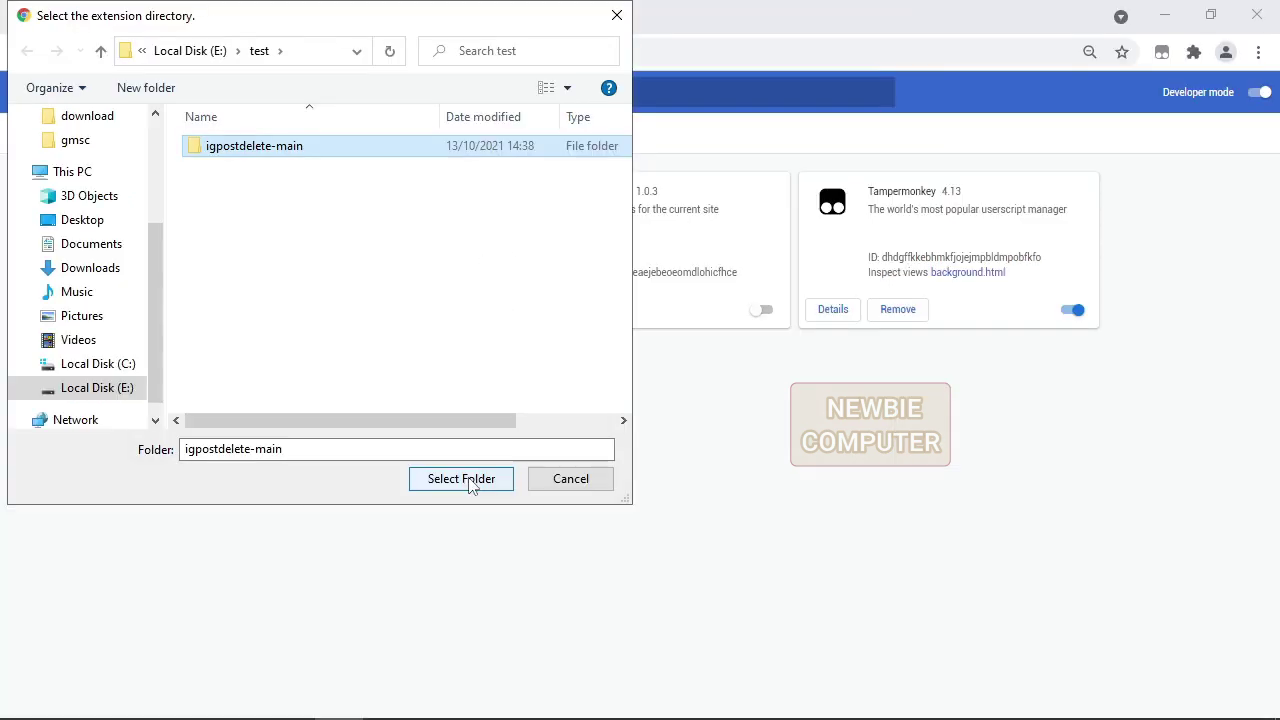
left_click(664, 684)
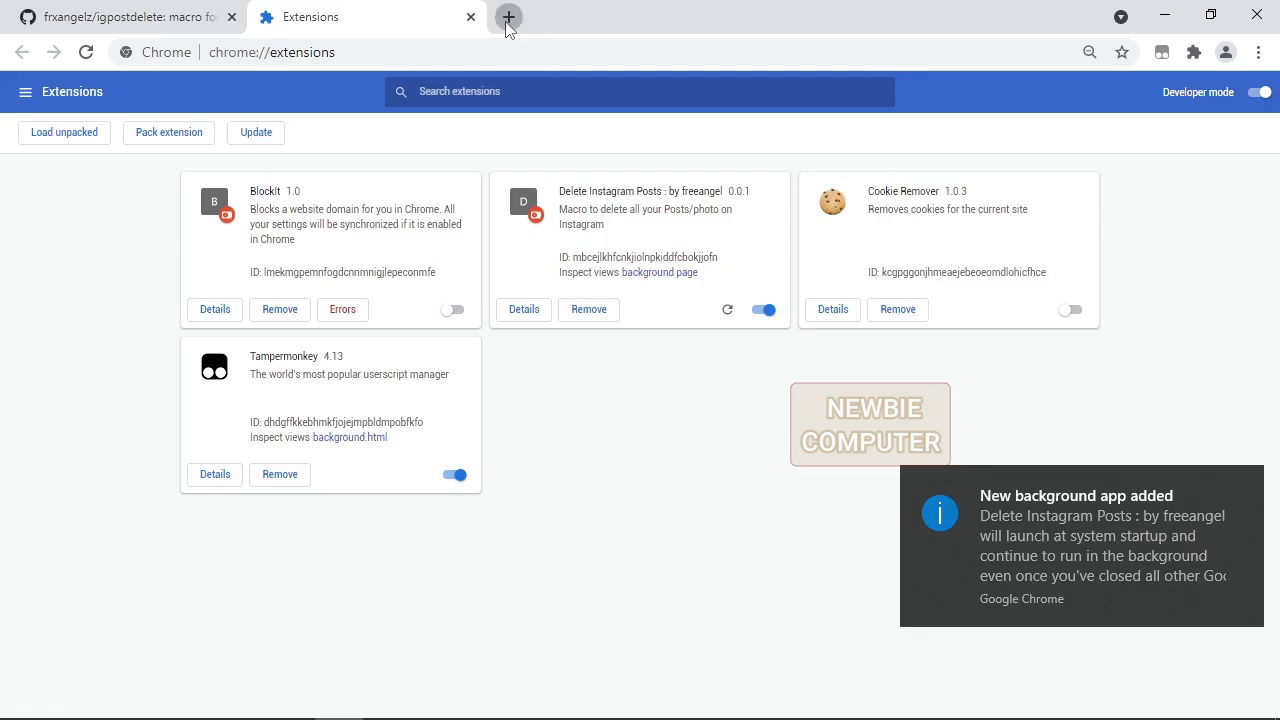
left_click(508, 18)
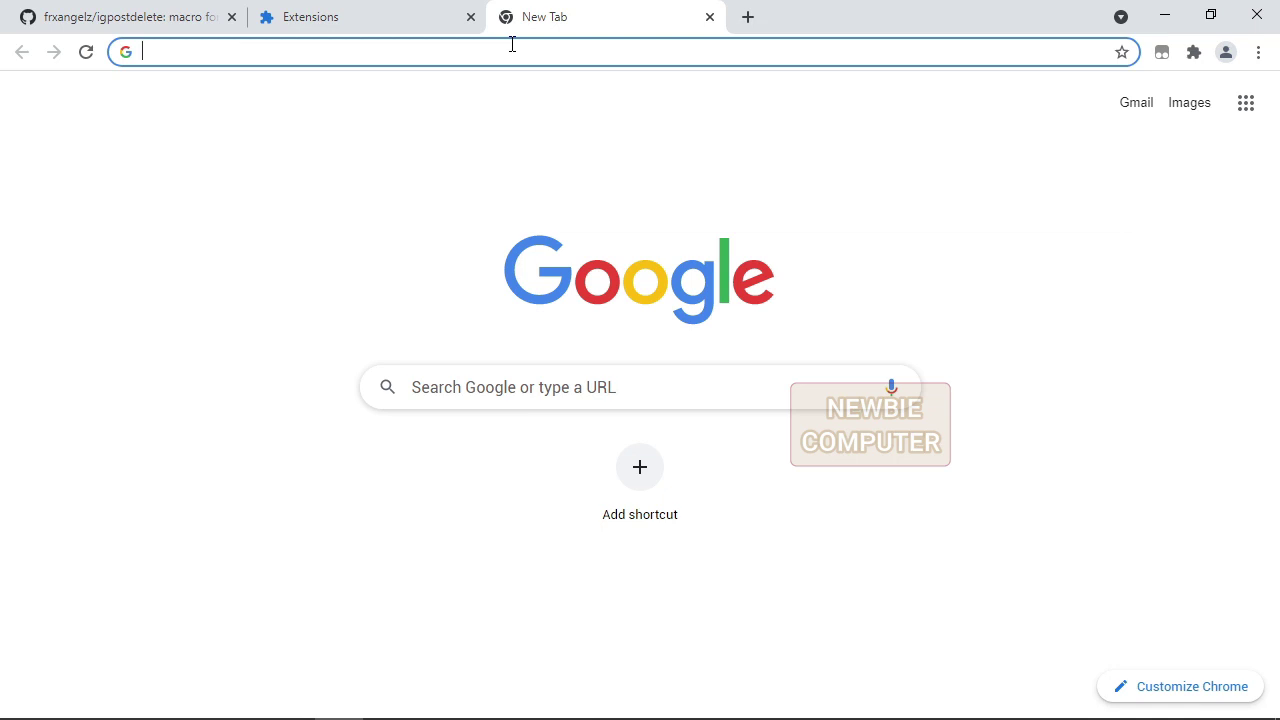
Step: Go to instagram.com and open your own profile page
type("in")
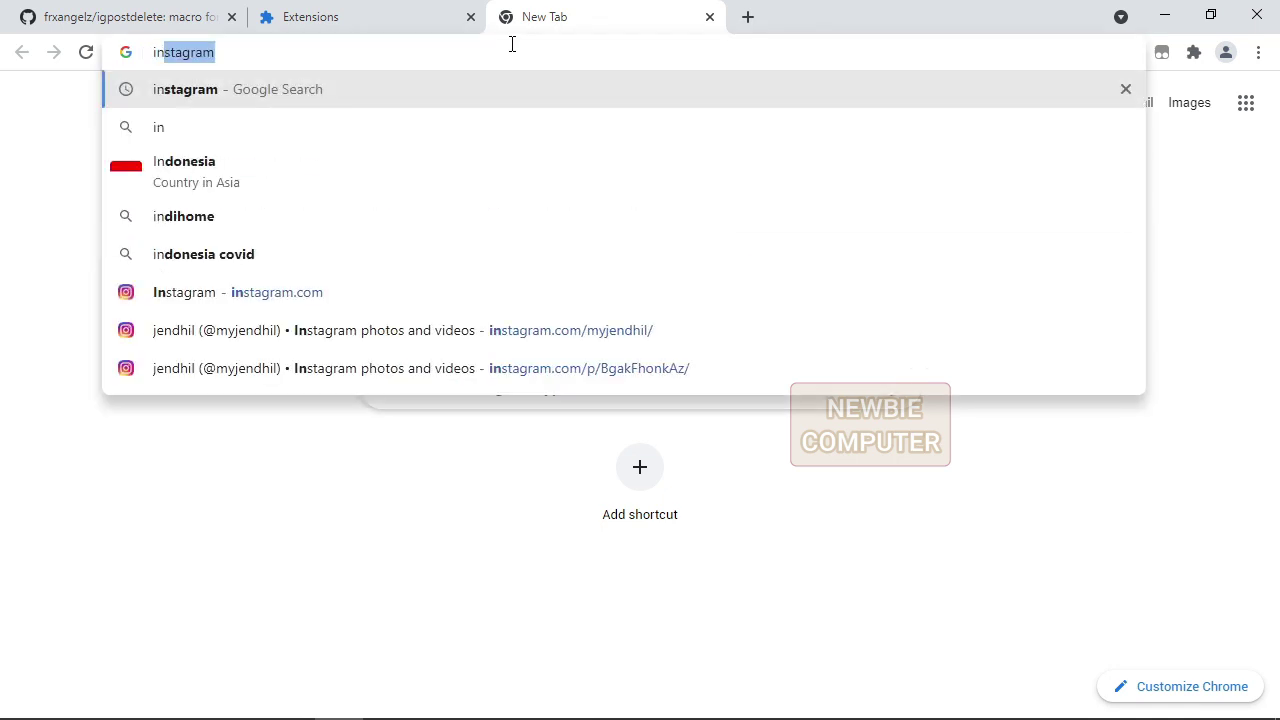
type("stagram.com")
key("Return")
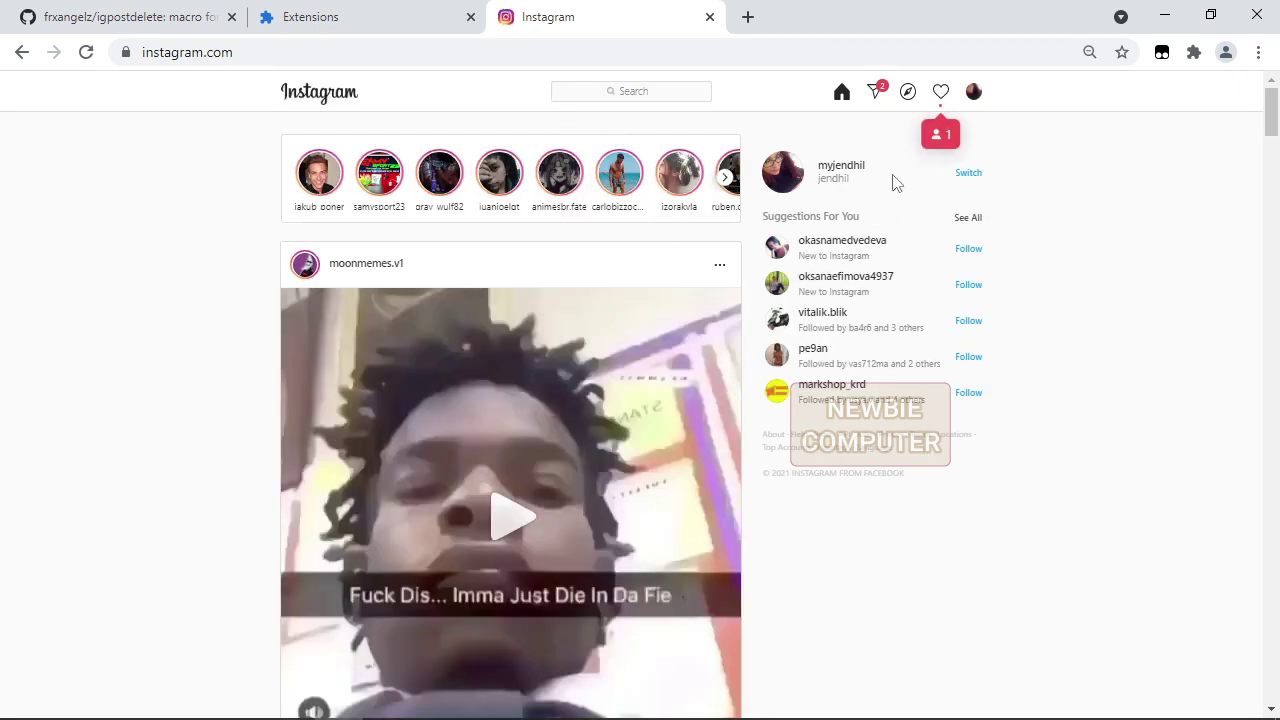
left_click(975, 93)
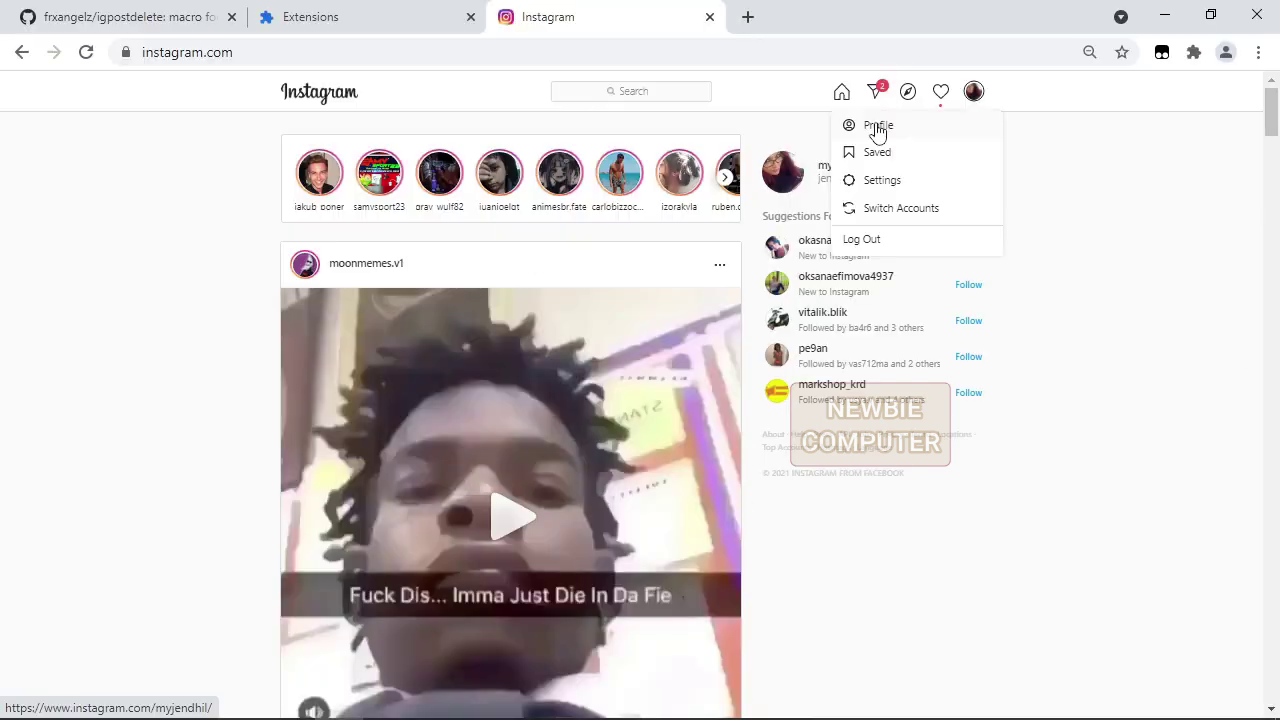
left_click(548, 228)
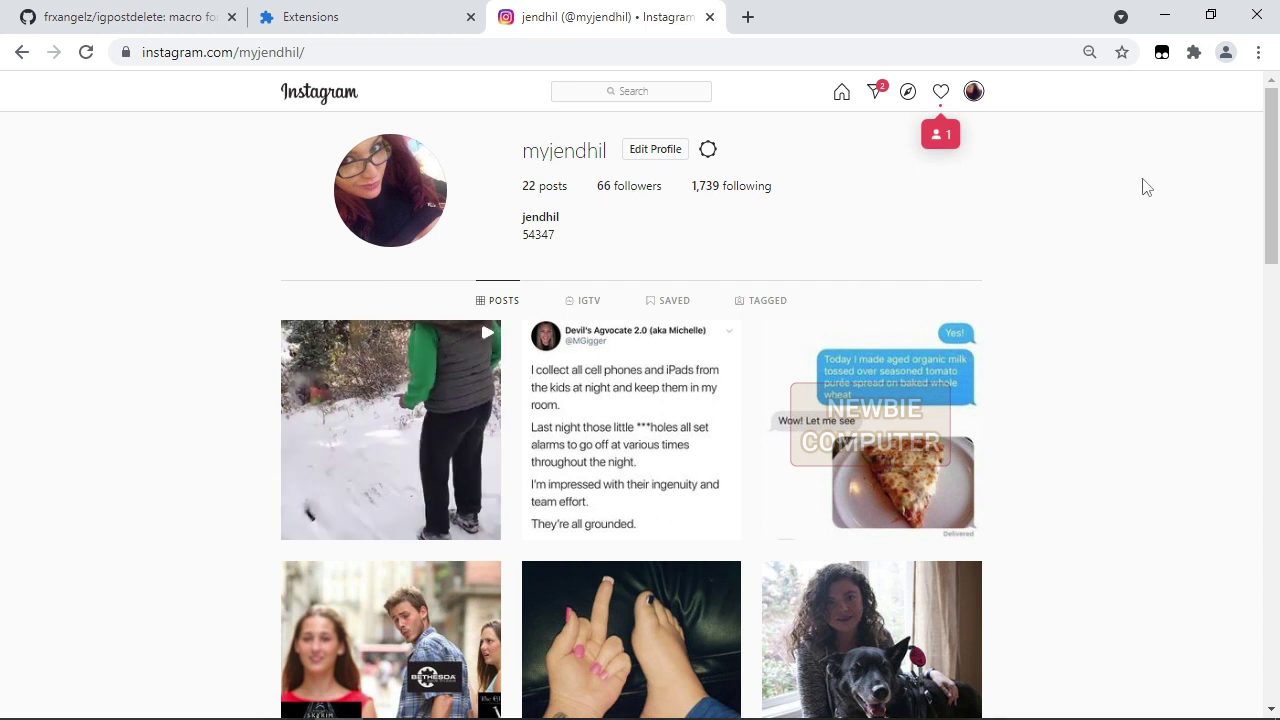
Step: Open the Delete Instagram Posts extension and start deleting posts
key("ctrl+shift+Page_Up")
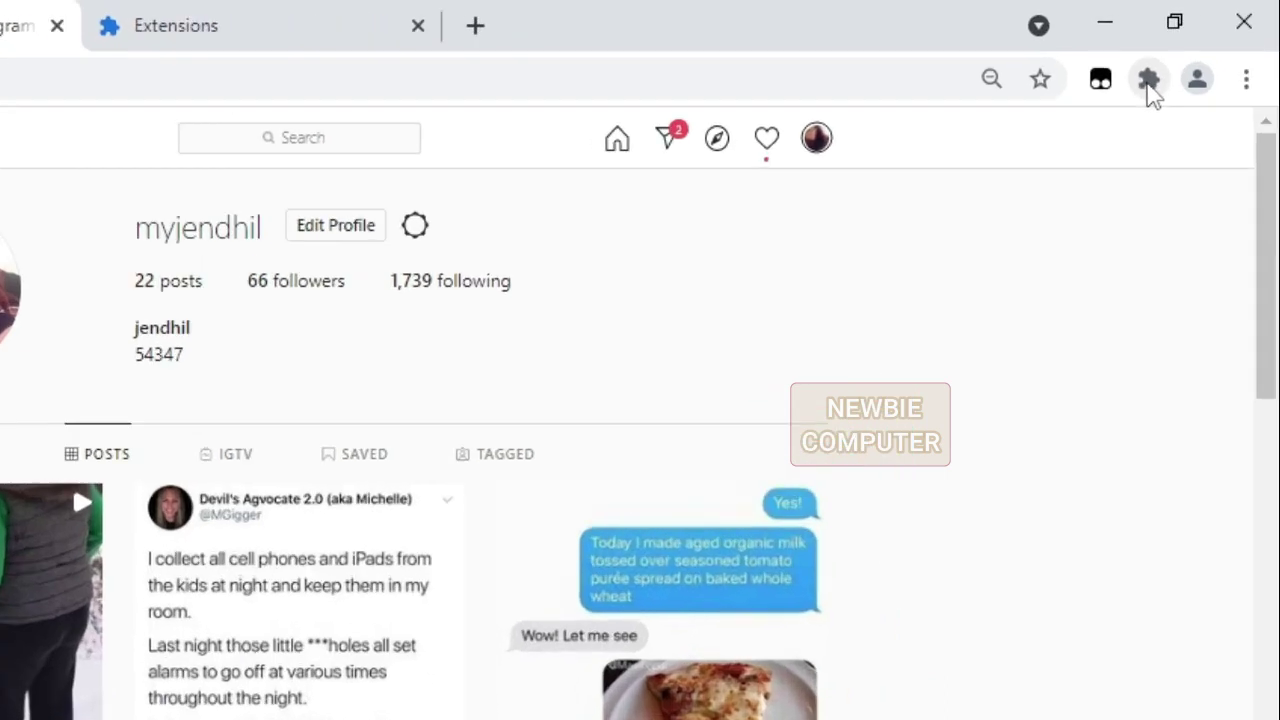
left_click(1193, 52)
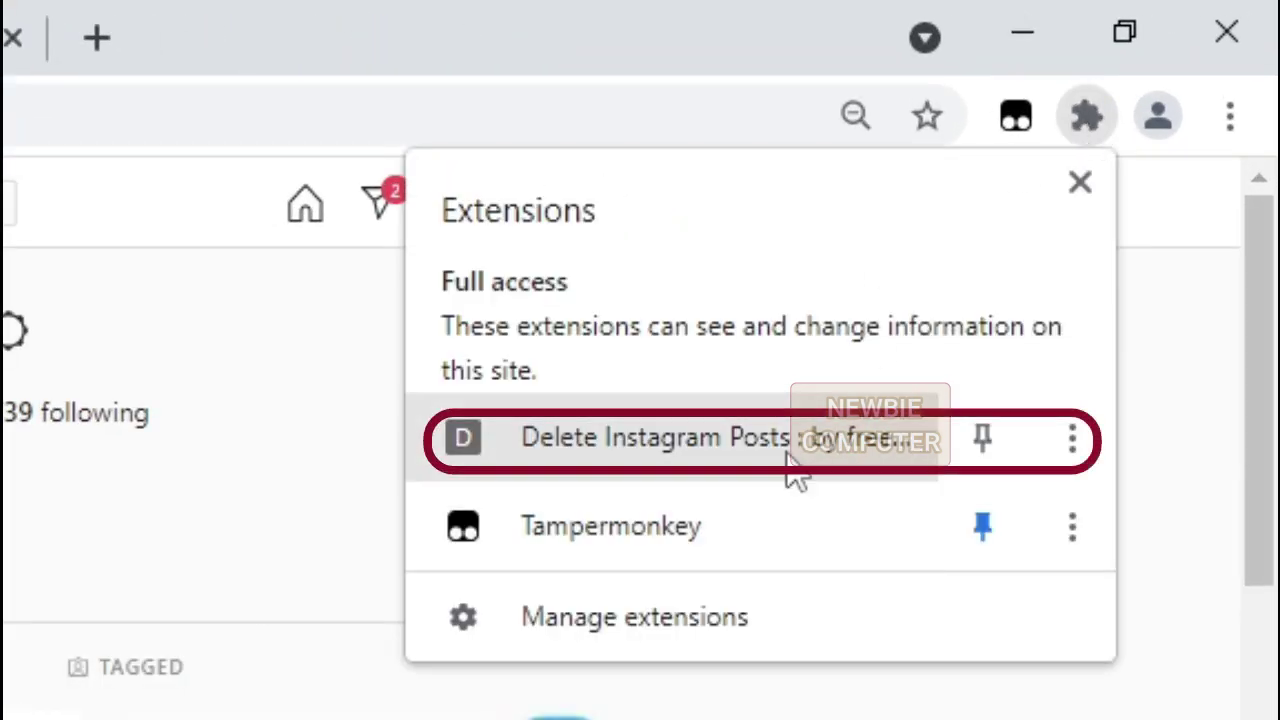
left_click(786, 451)
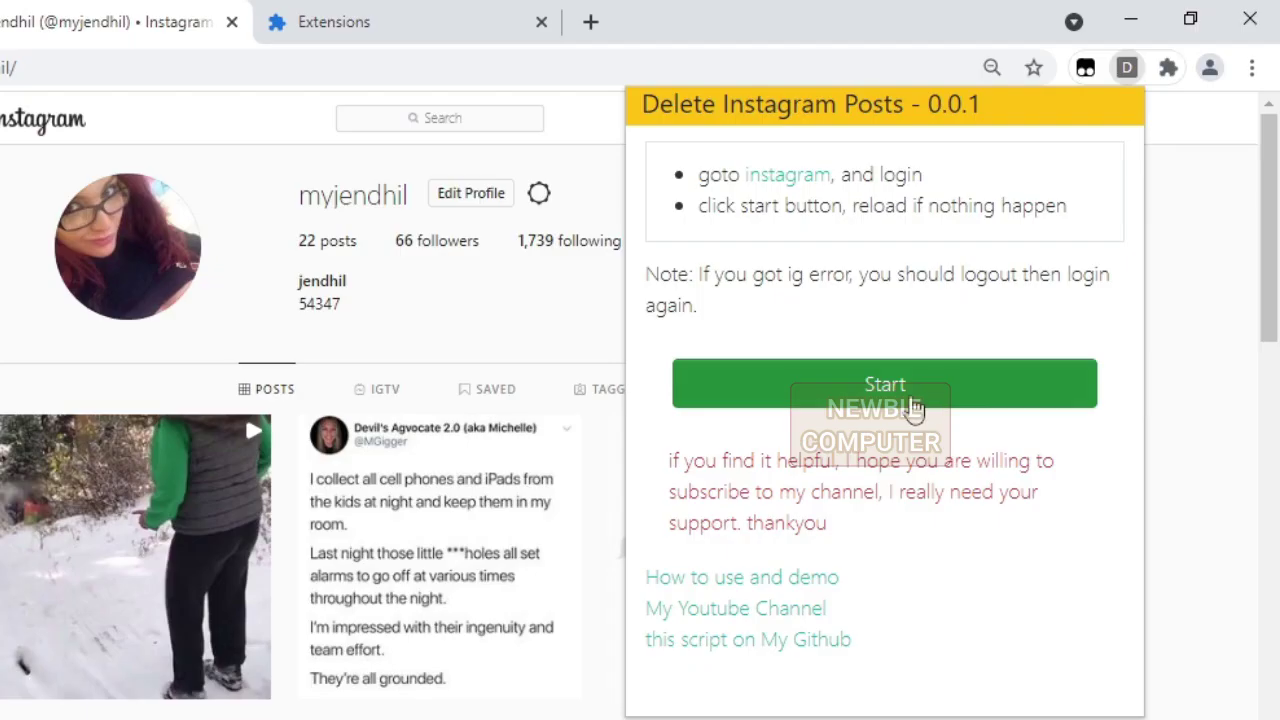
left_click(913, 405)
Step: Reload the profile page and start the Delete Instagram Posts run again
right_click(251, 180)
left_click(296, 238)
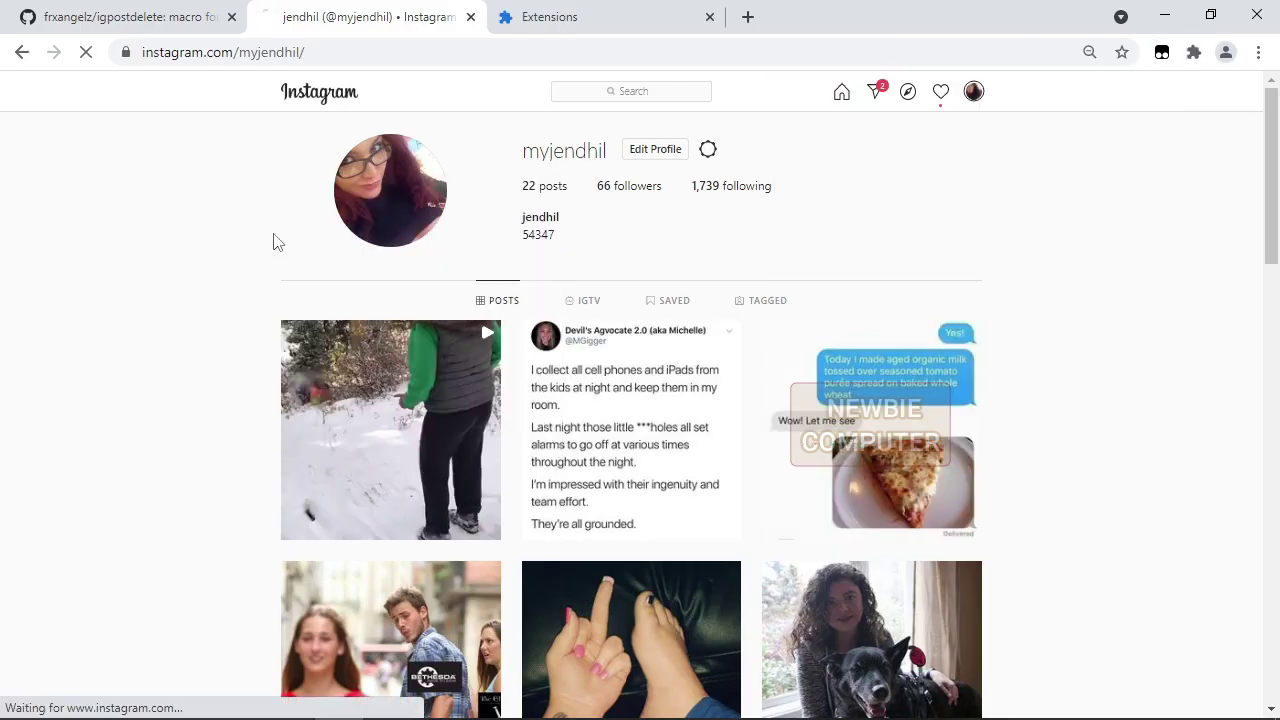
left_click(1193, 52)
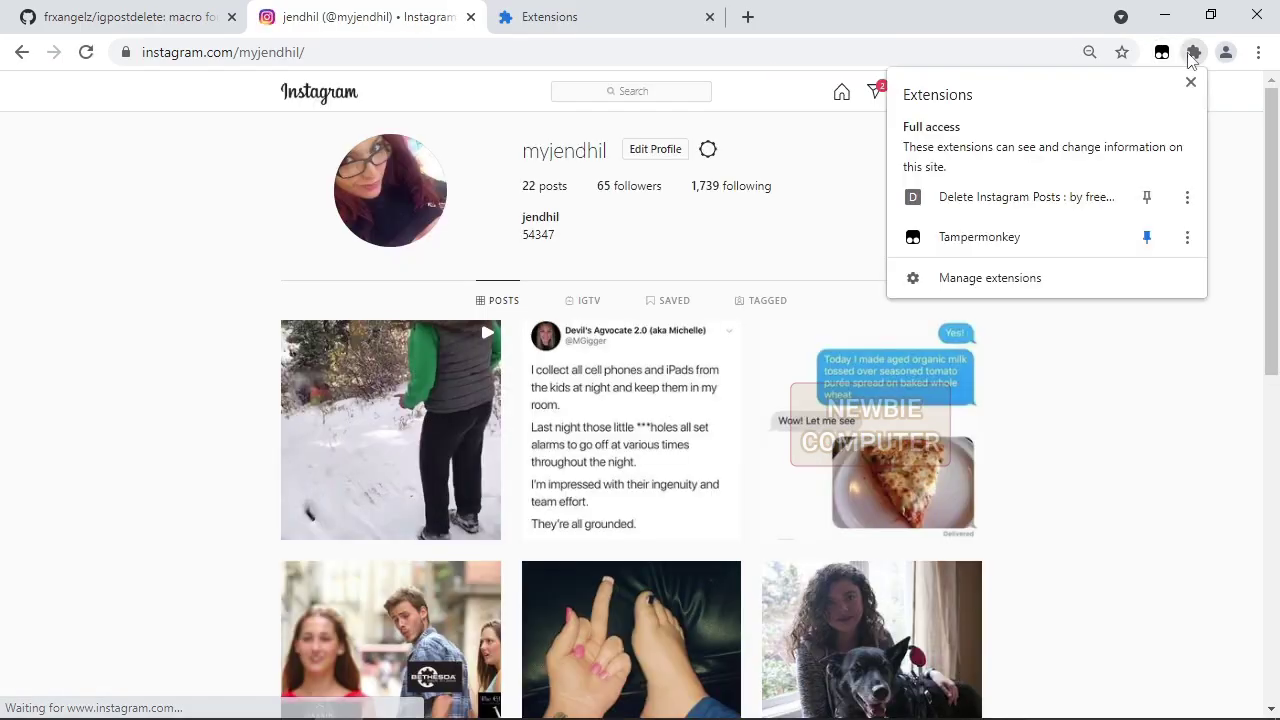
left_click(1062, 203)
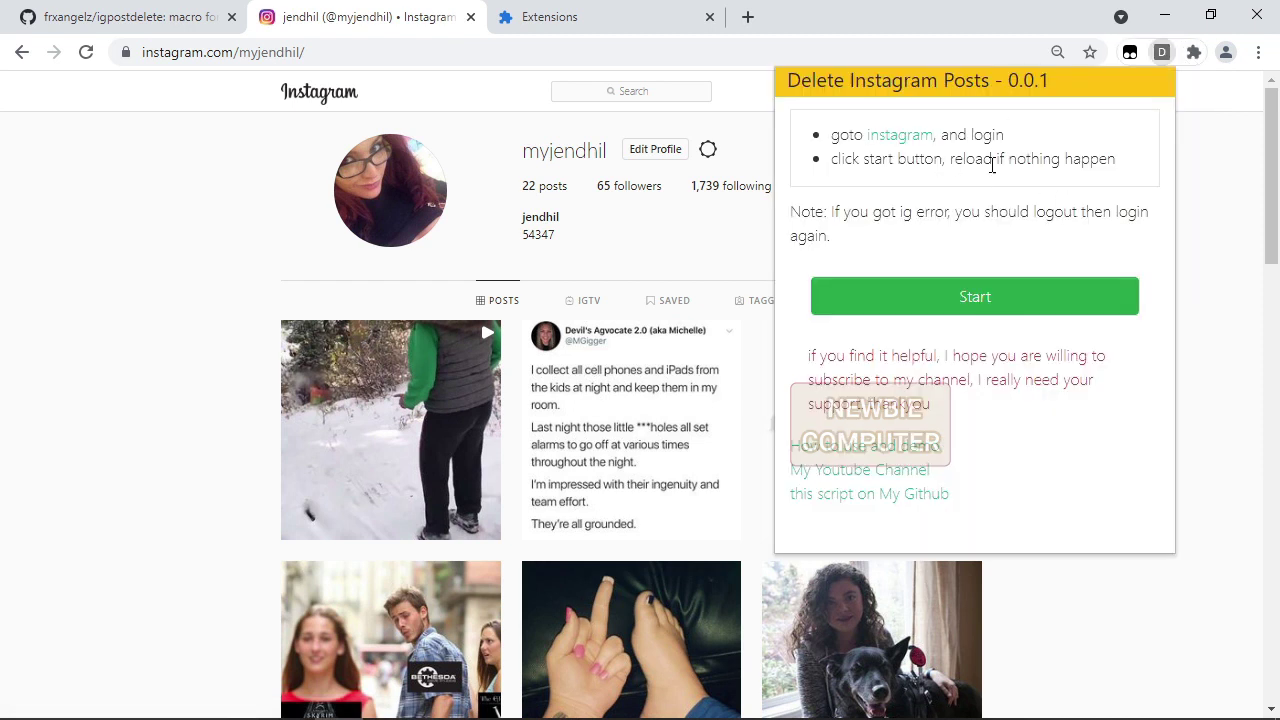
left_click(987, 300)
Step: Start the extension's deletion run and let it delete 21 posts until the profile shows 0
left_click(984, 310)
left_click(1211, 187)
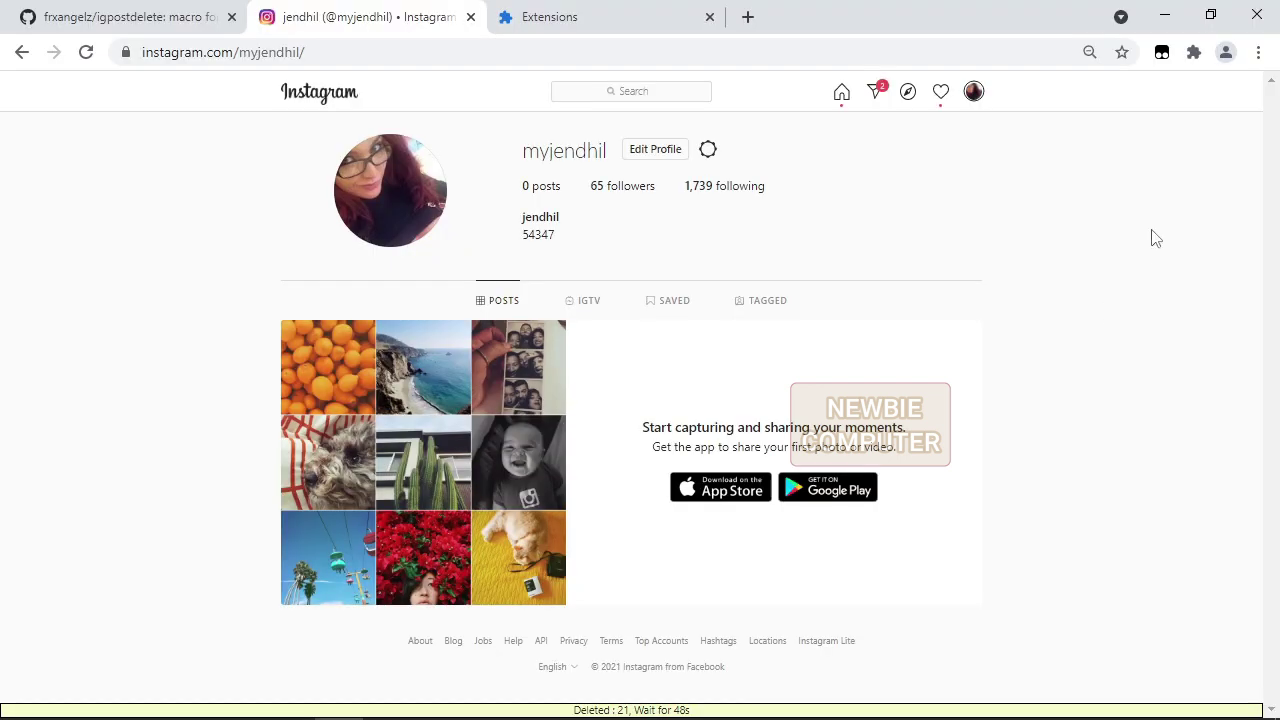
Step: Stop the Delete Instagram Posts run, close its popup, and switch to Notepad++
left_click(1193, 56)
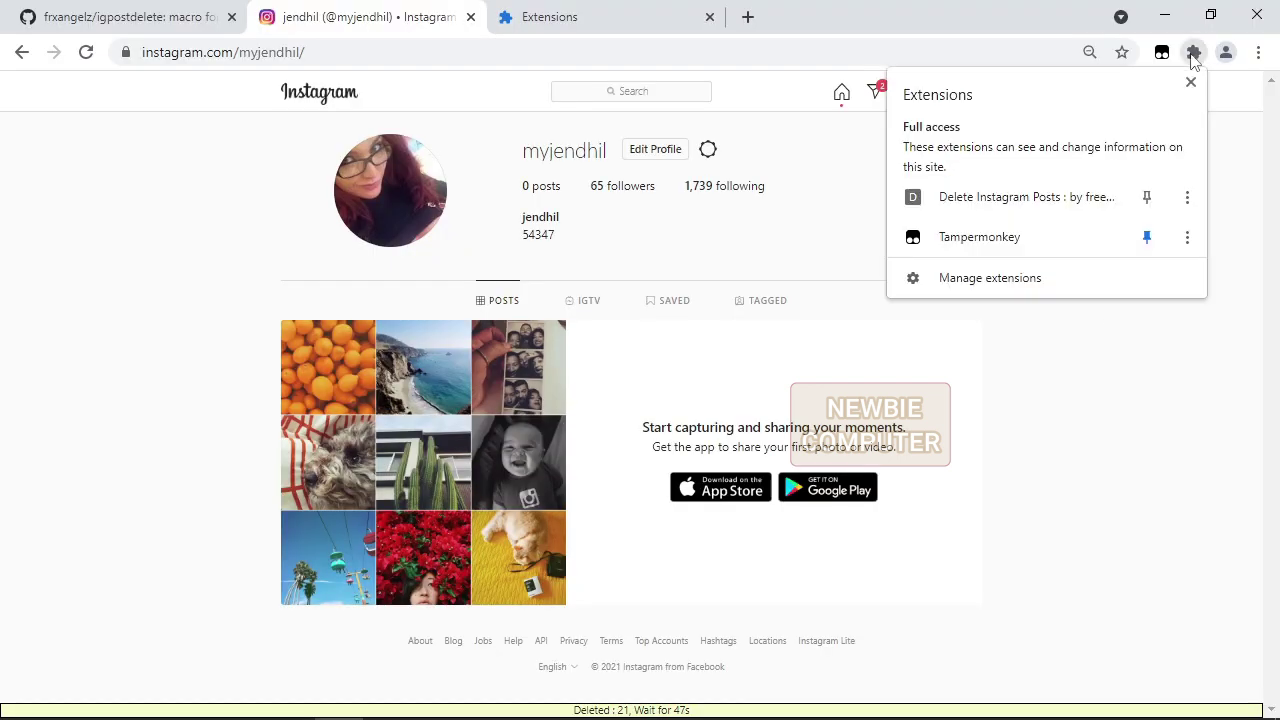
left_click(1041, 210)
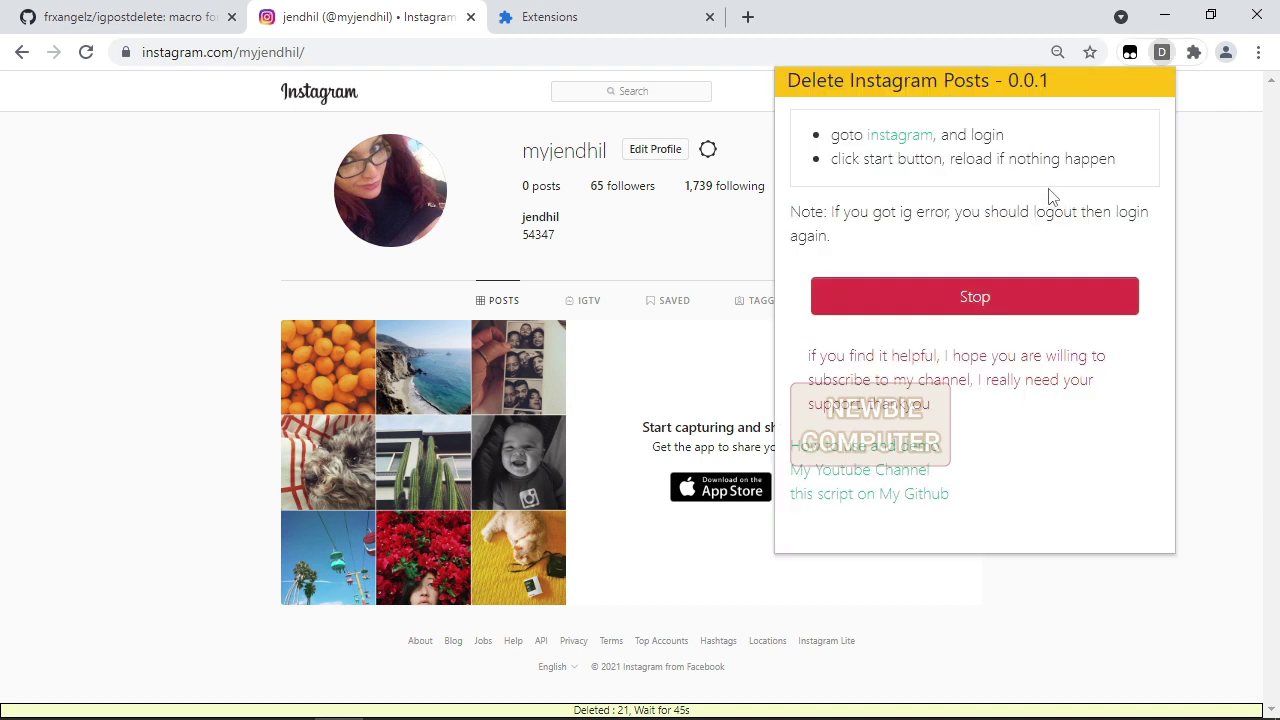
left_click(1033, 307)
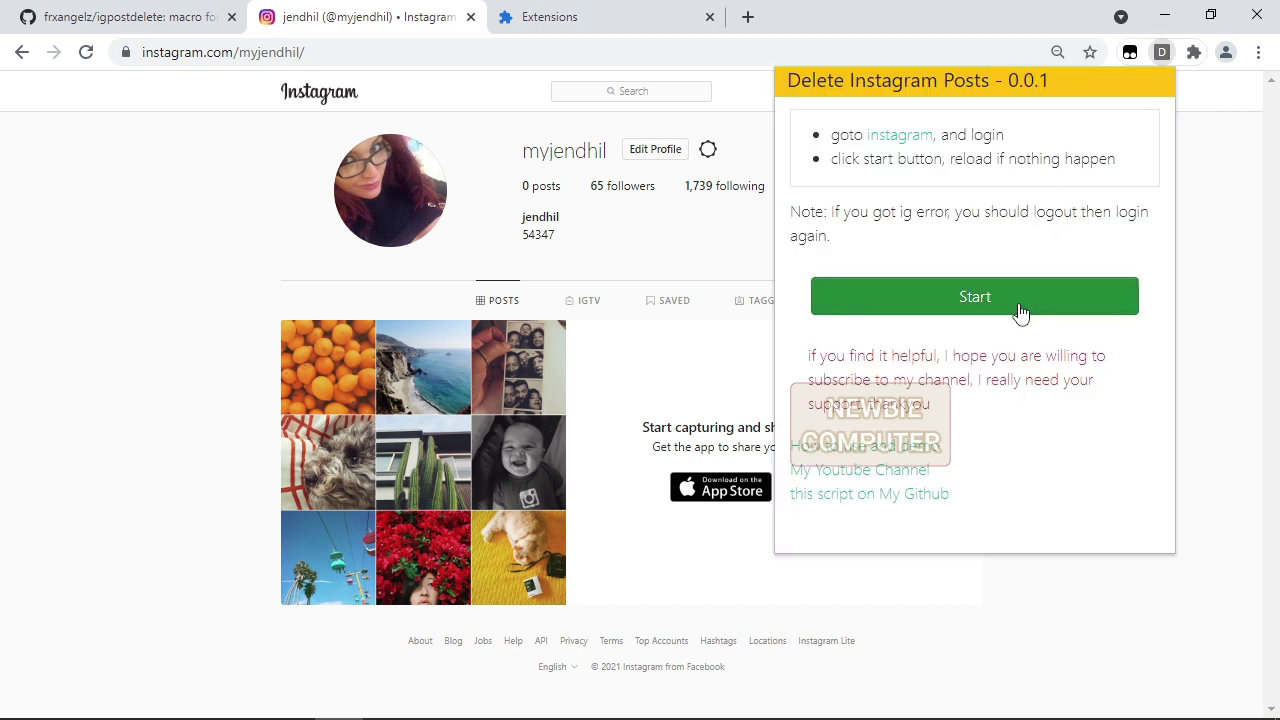
left_click(1222, 166)
mouse_move(893, 714)
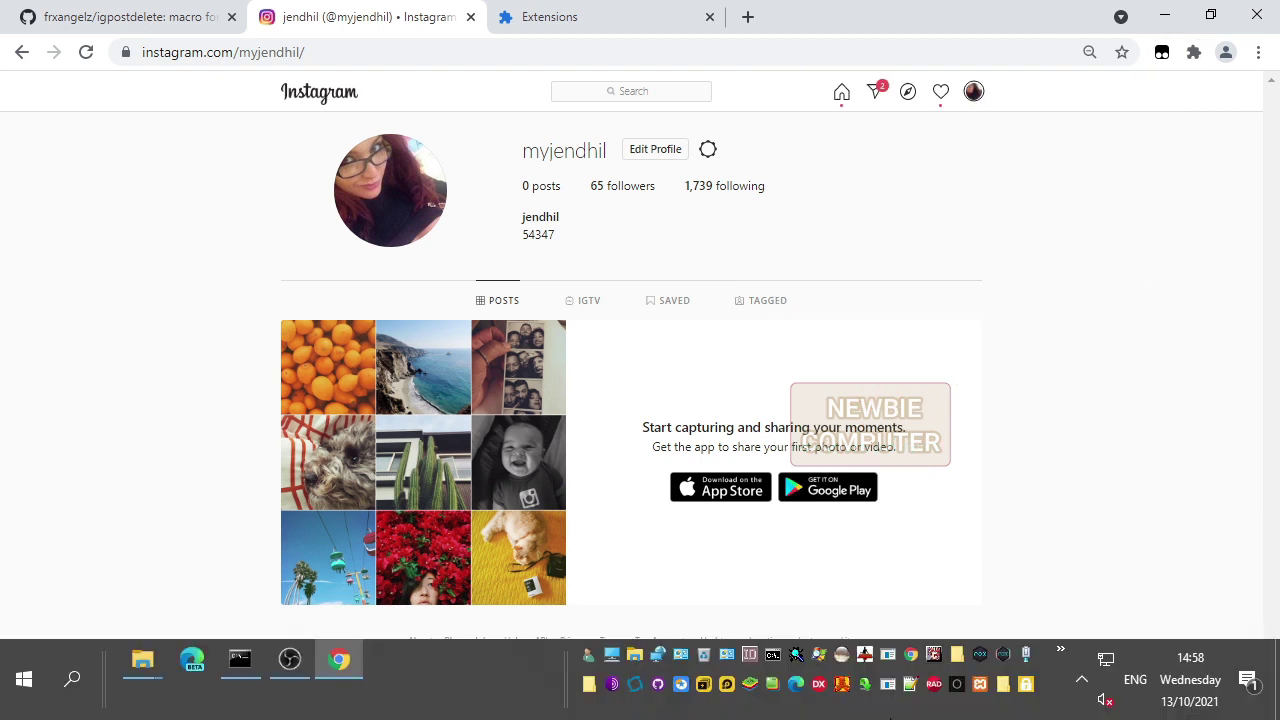
left_click(909, 686)
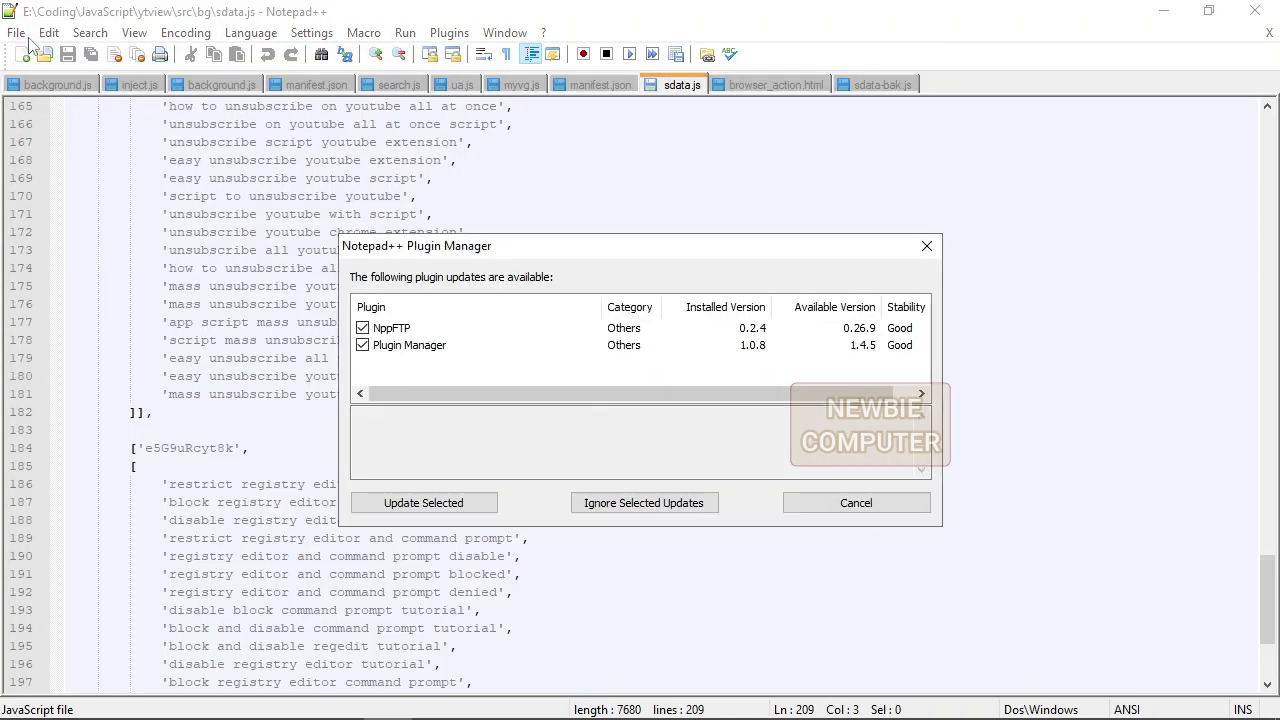
Step: Dismiss the plugin update prompt and close all open documents in Notepad++
left_click(868, 507)
left_click(18, 33)
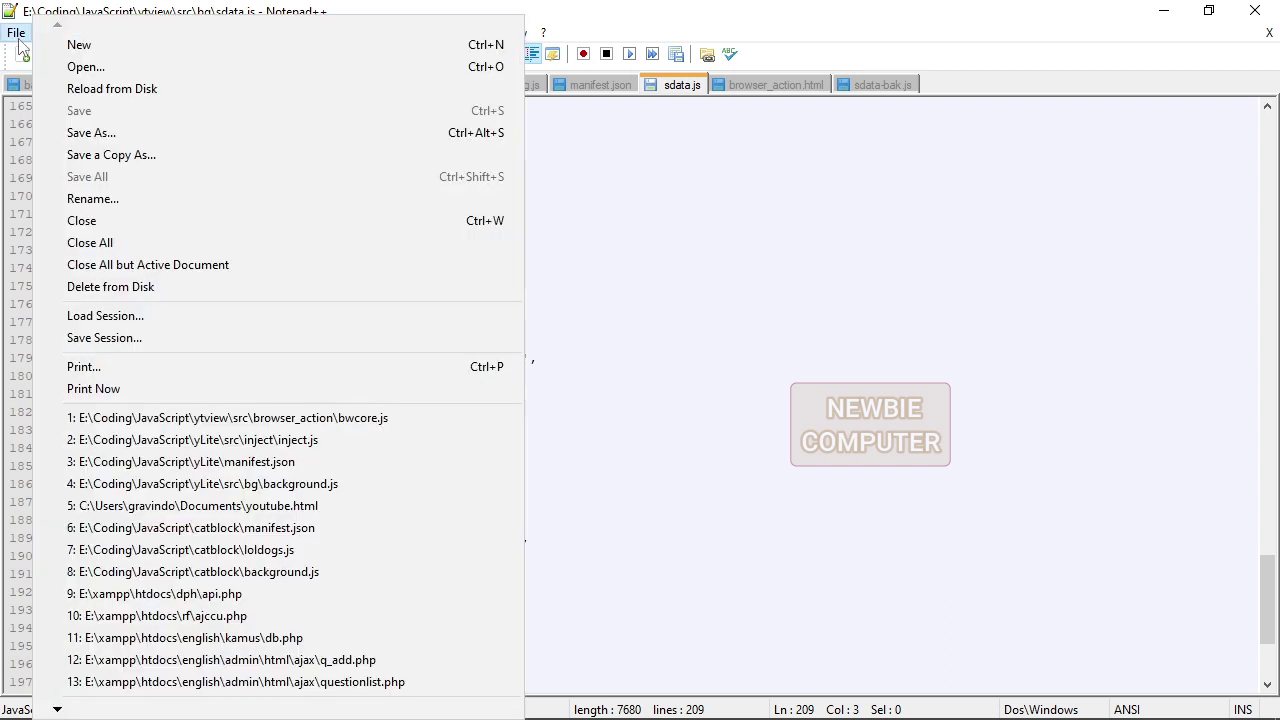
left_click(135, 242)
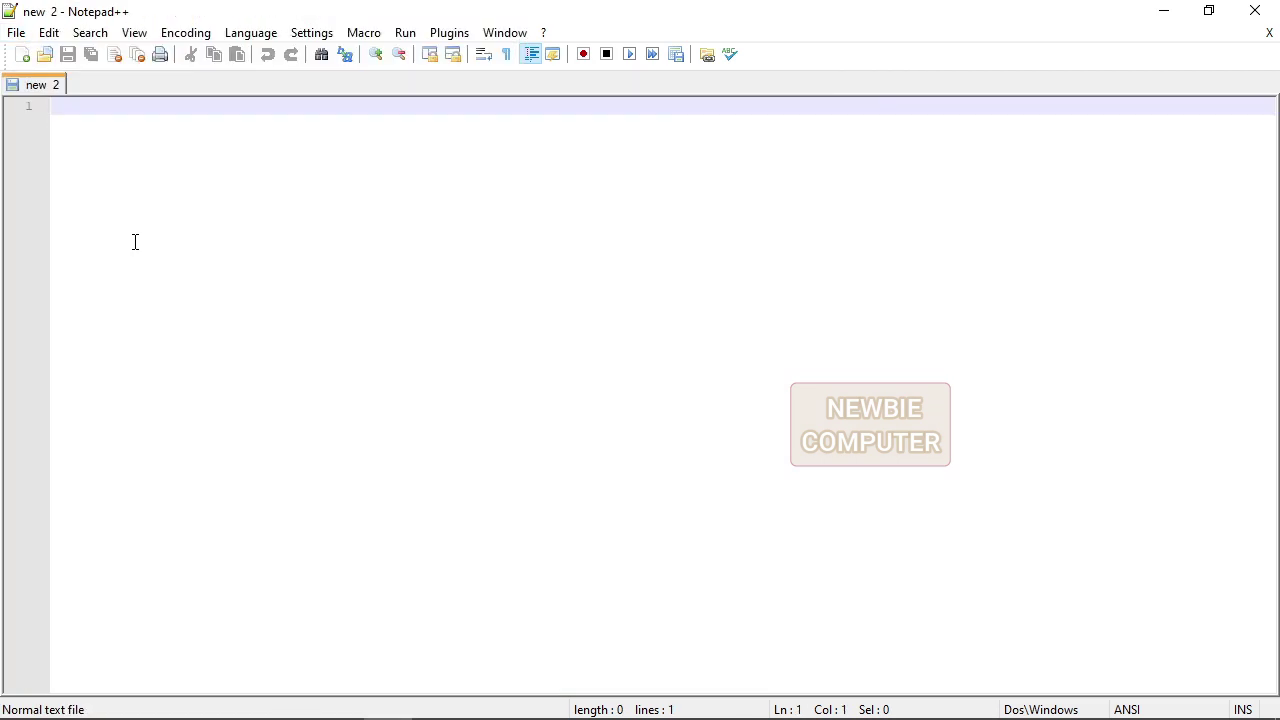
Step: Open inject.js from E:\test\igpostdelete-main
left_click(16, 33)
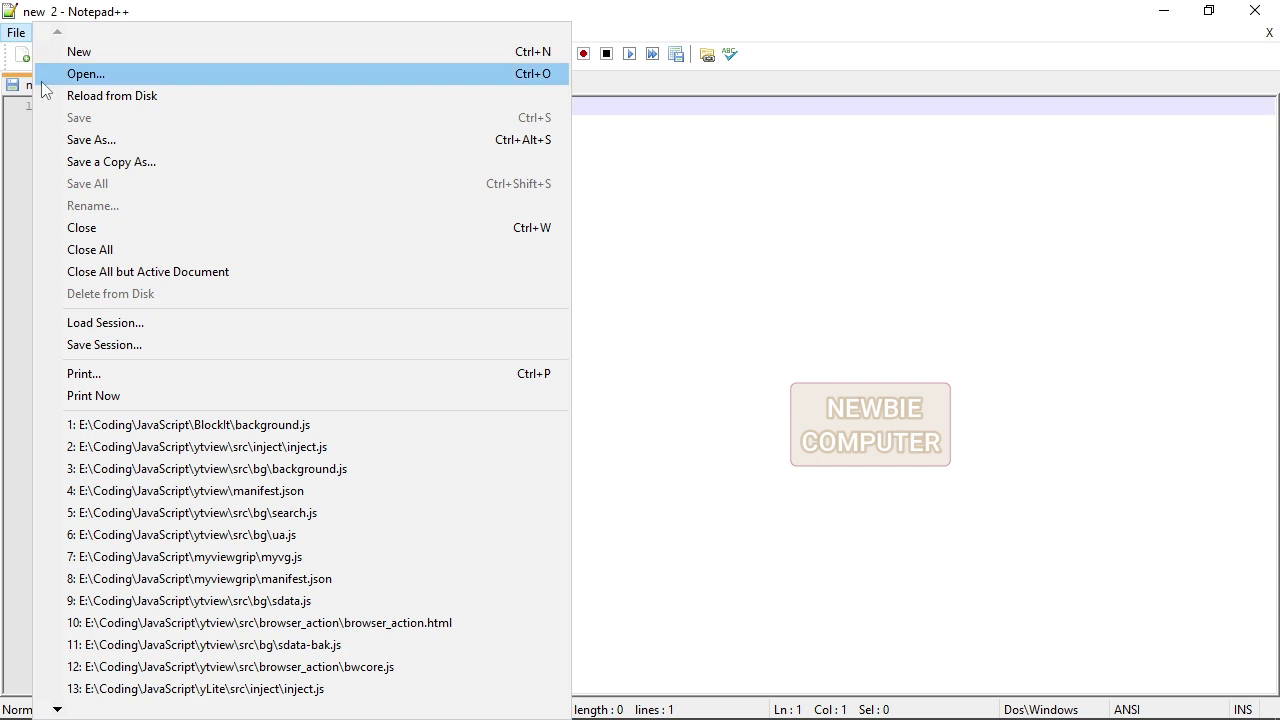
left_click(44, 73)
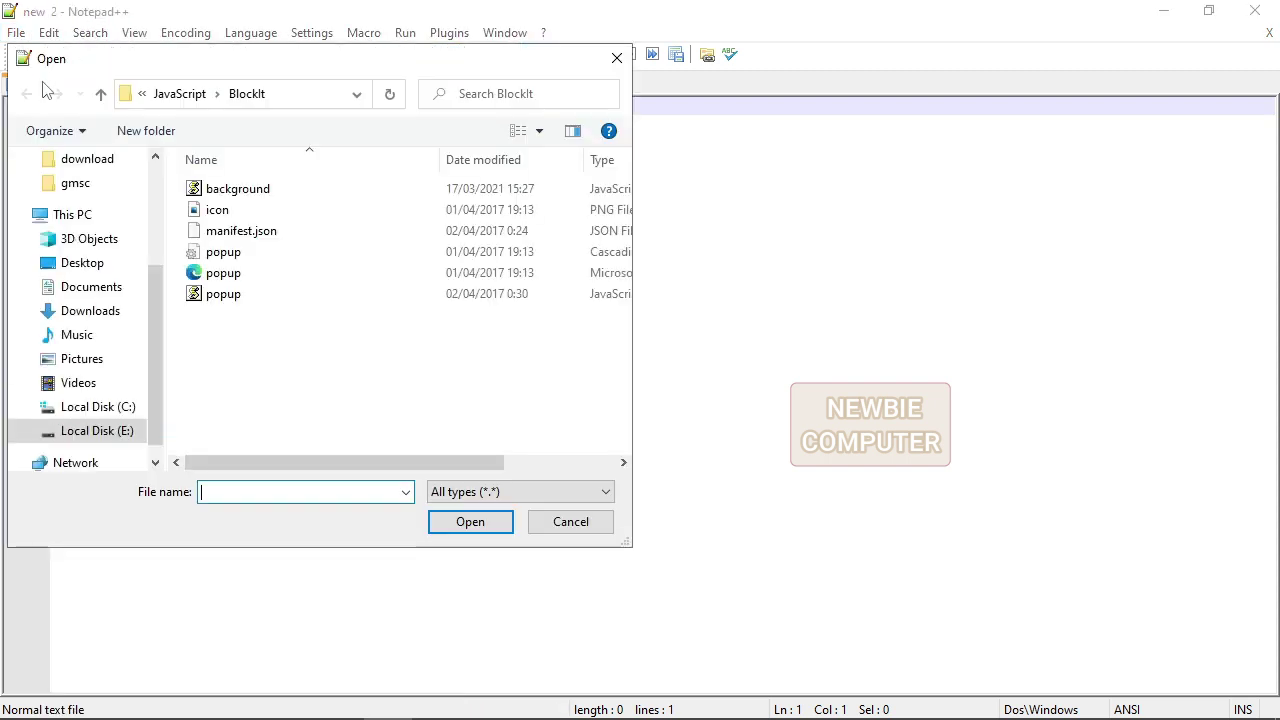
left_click(179, 93)
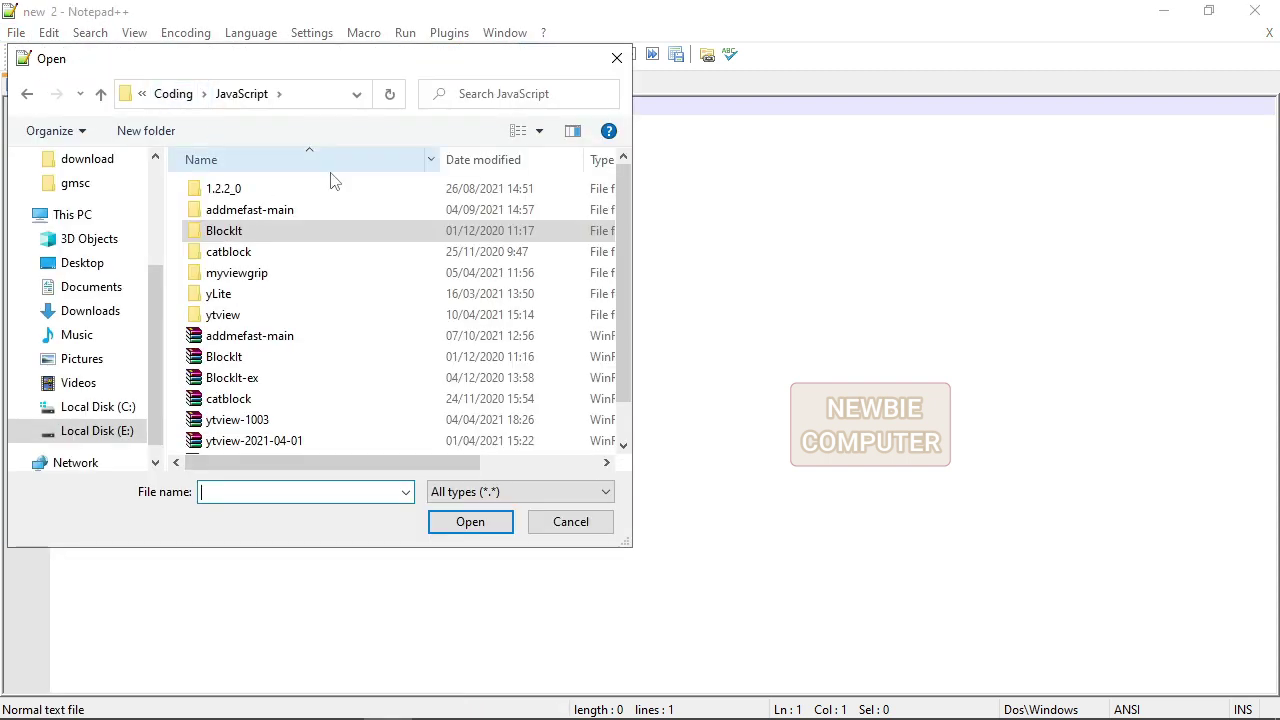
left_click(118, 430)
scroll(320, 400, "down", 6)
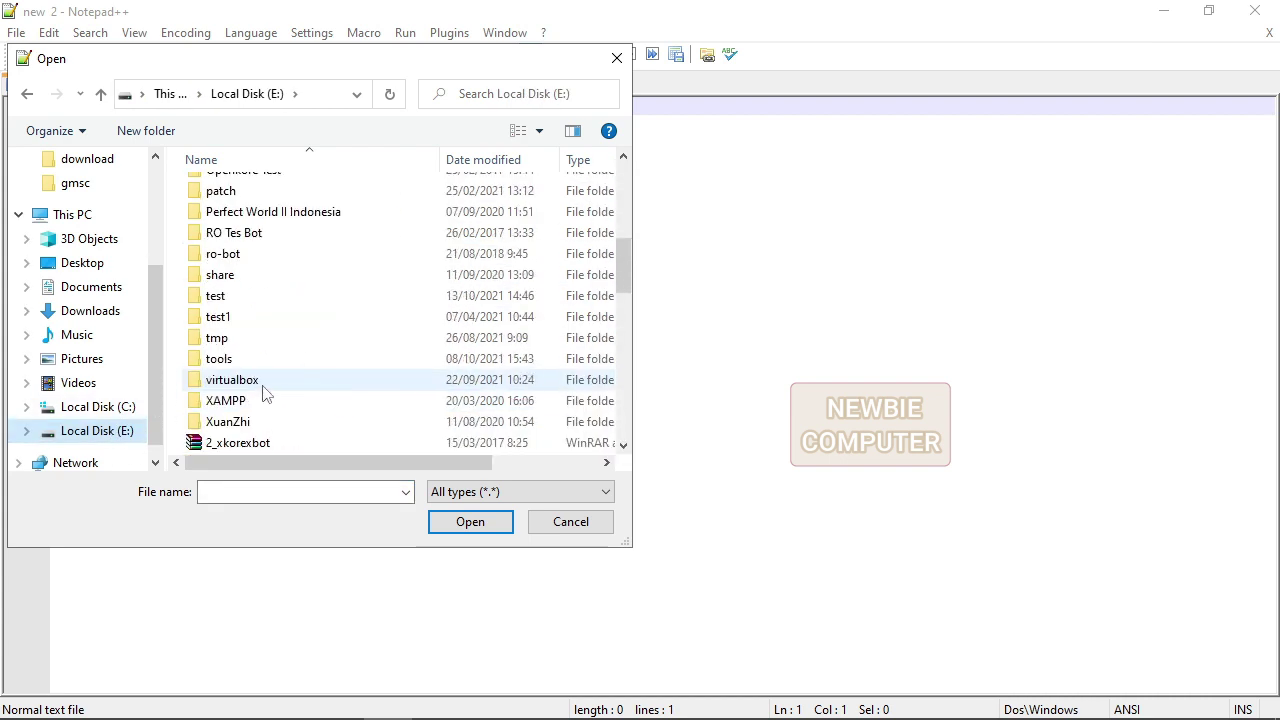
double_click(223, 298)
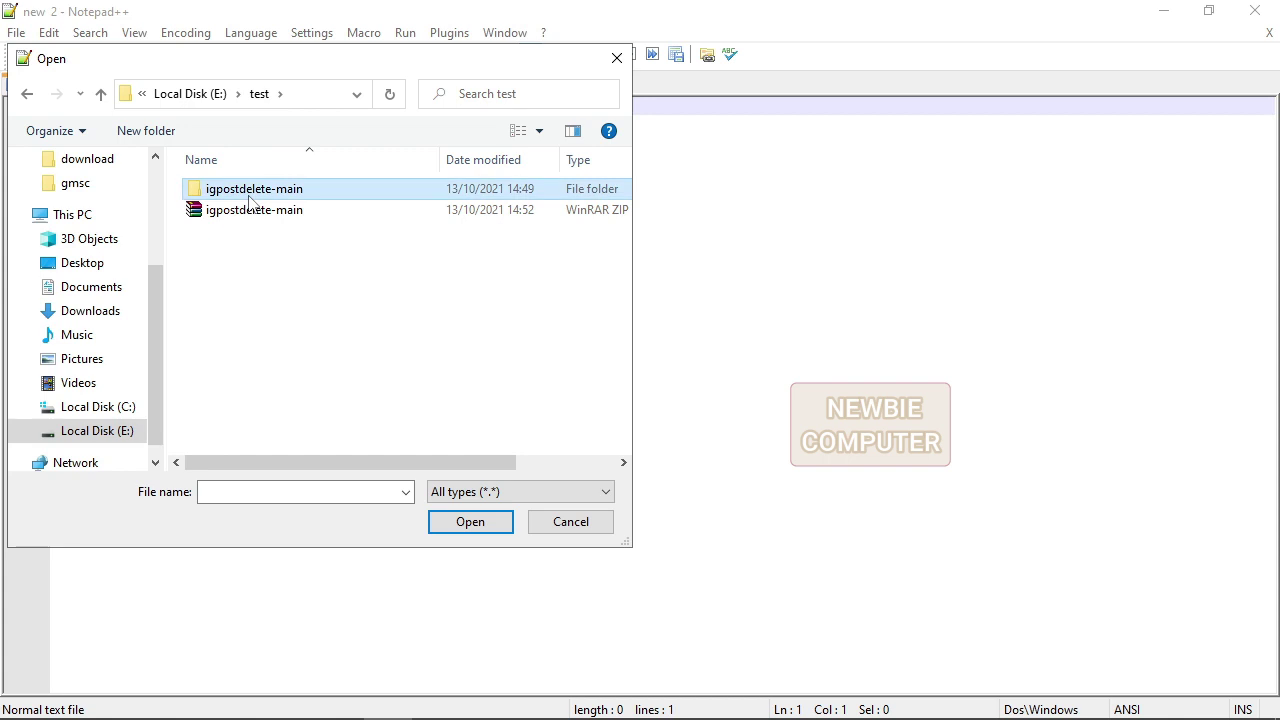
double_click(256, 186)
left_click(226, 278)
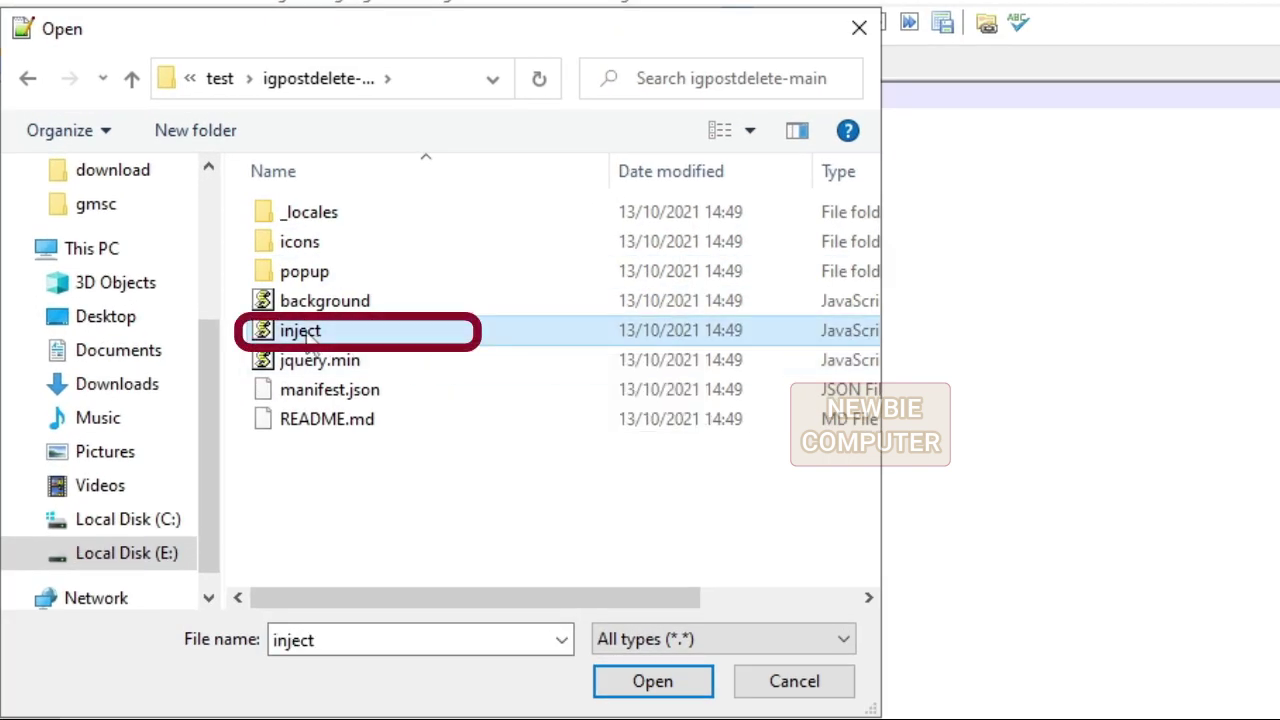
left_click(653, 681)
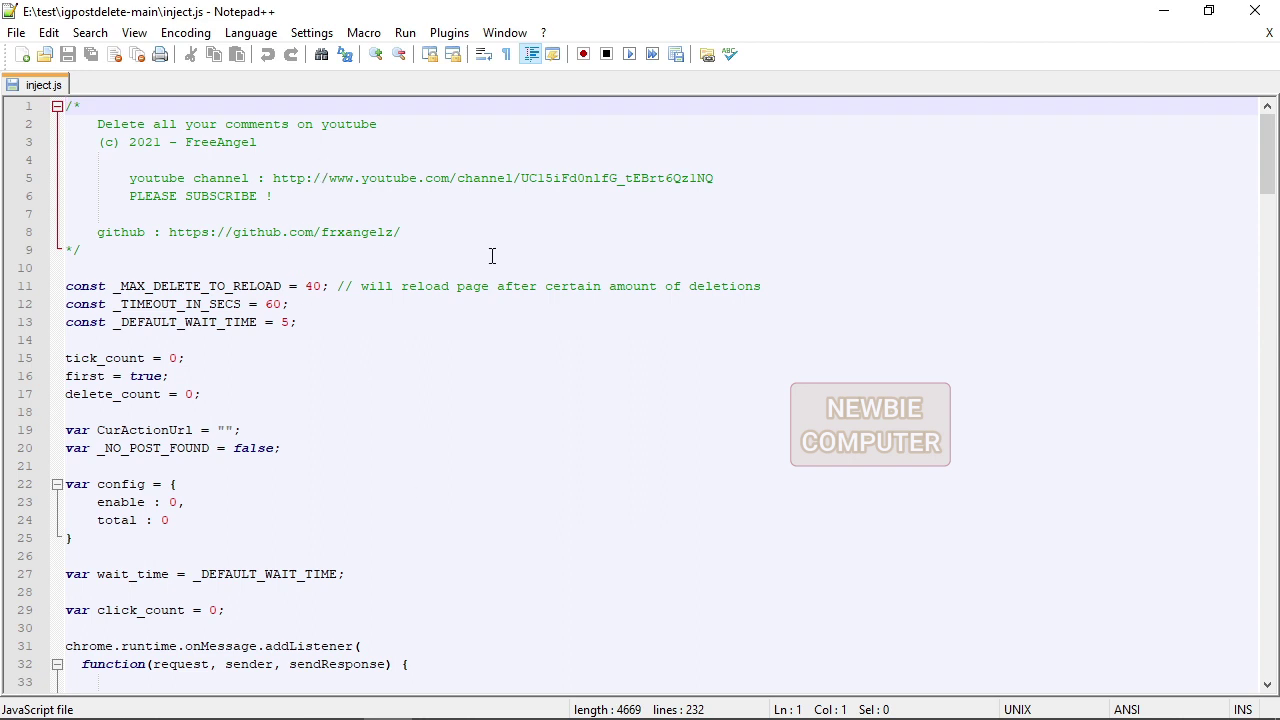
left_click(522, 246)
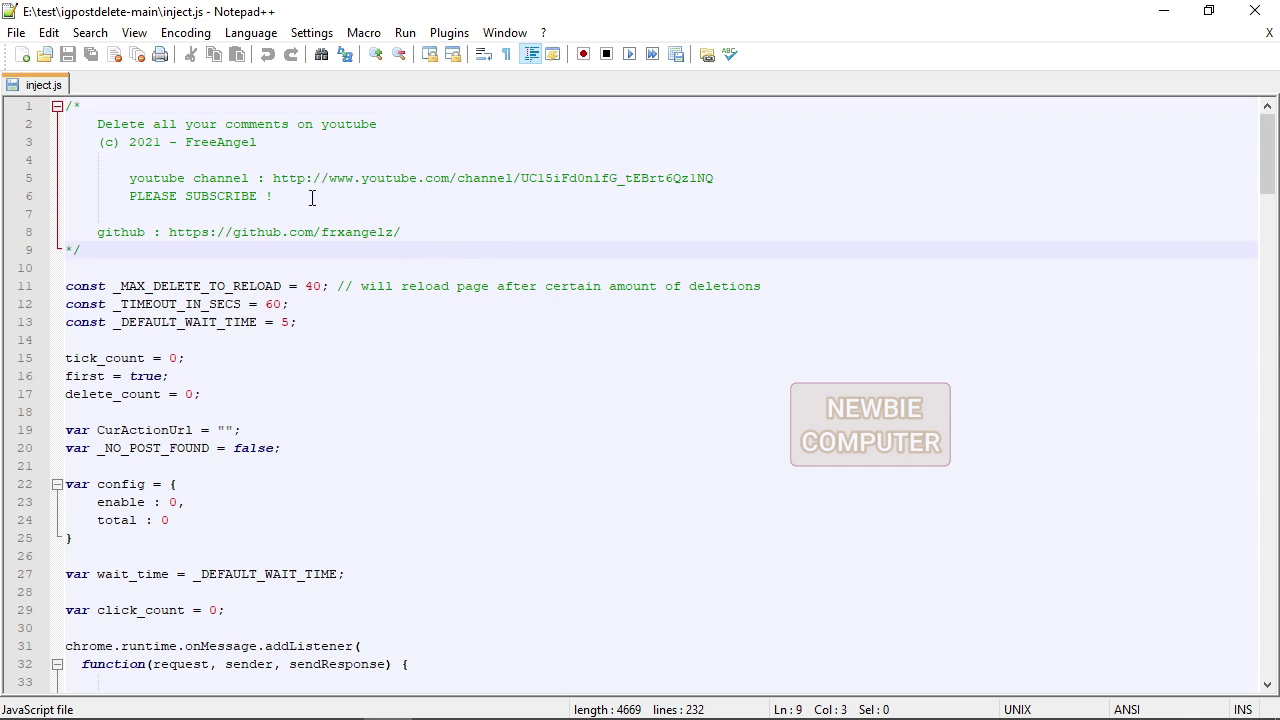
scroll(312, 198, "down", 3)
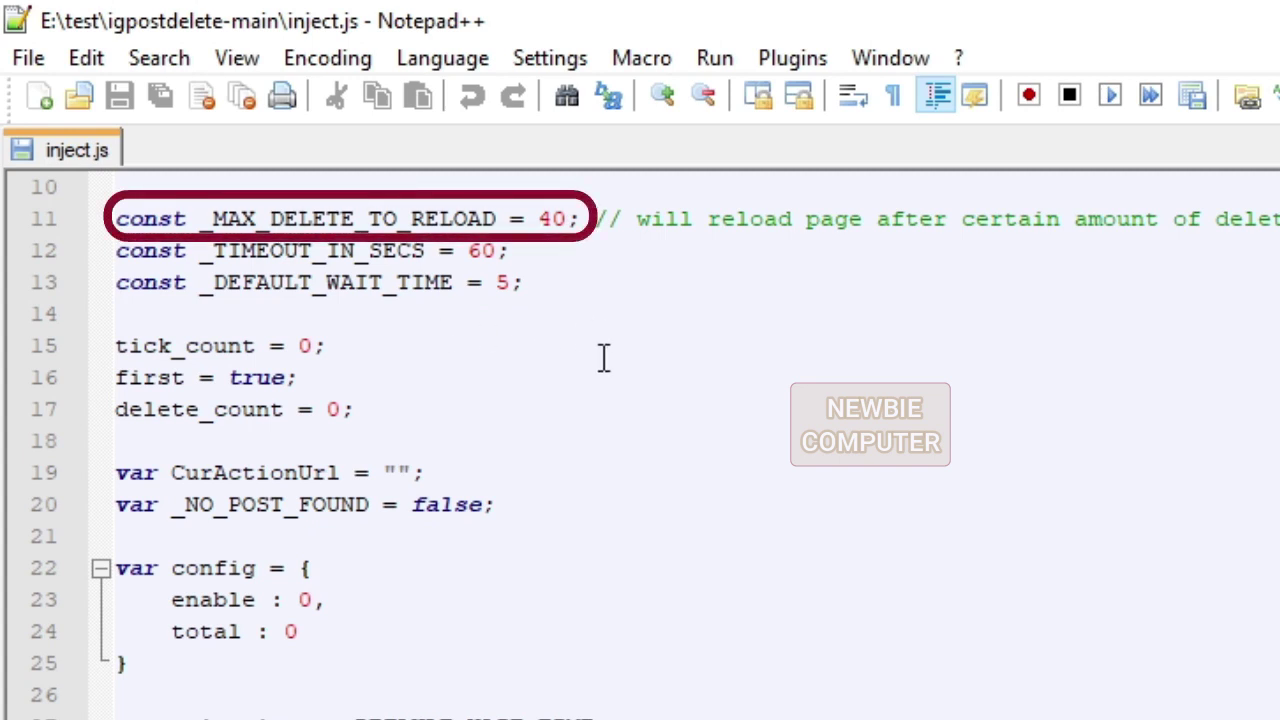
left_click(469, 218)
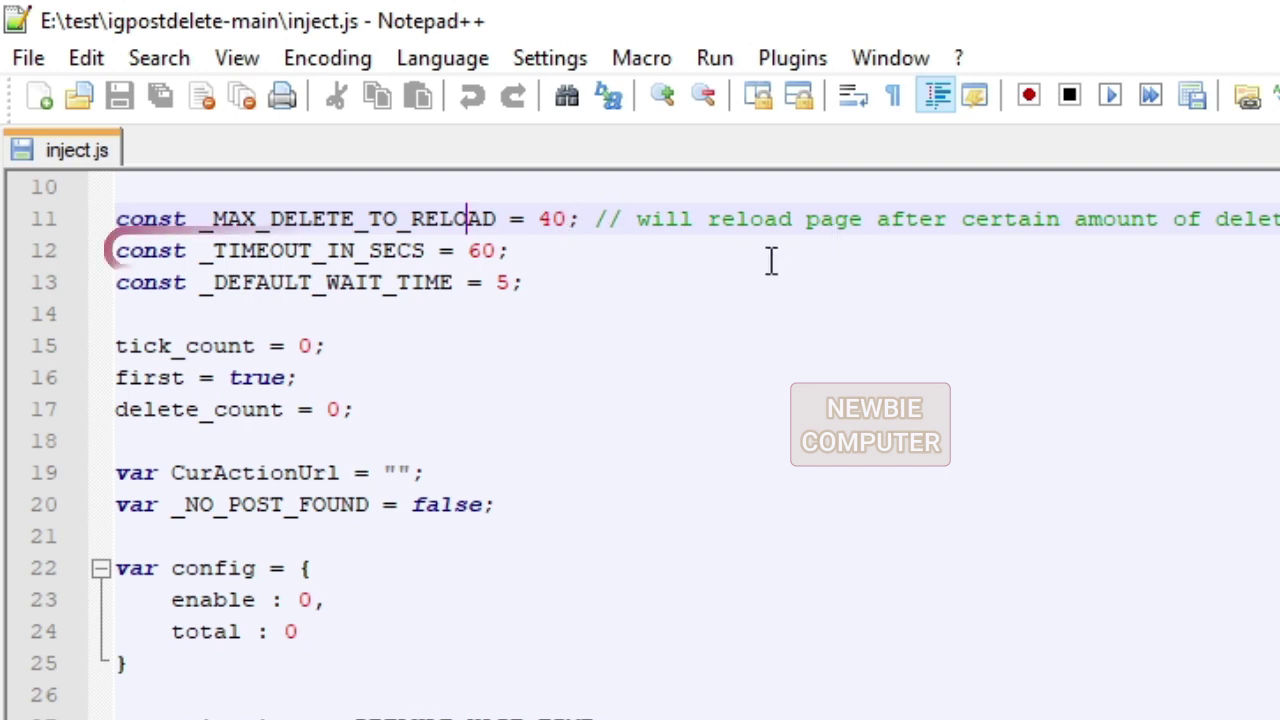
left_click(316, 252)
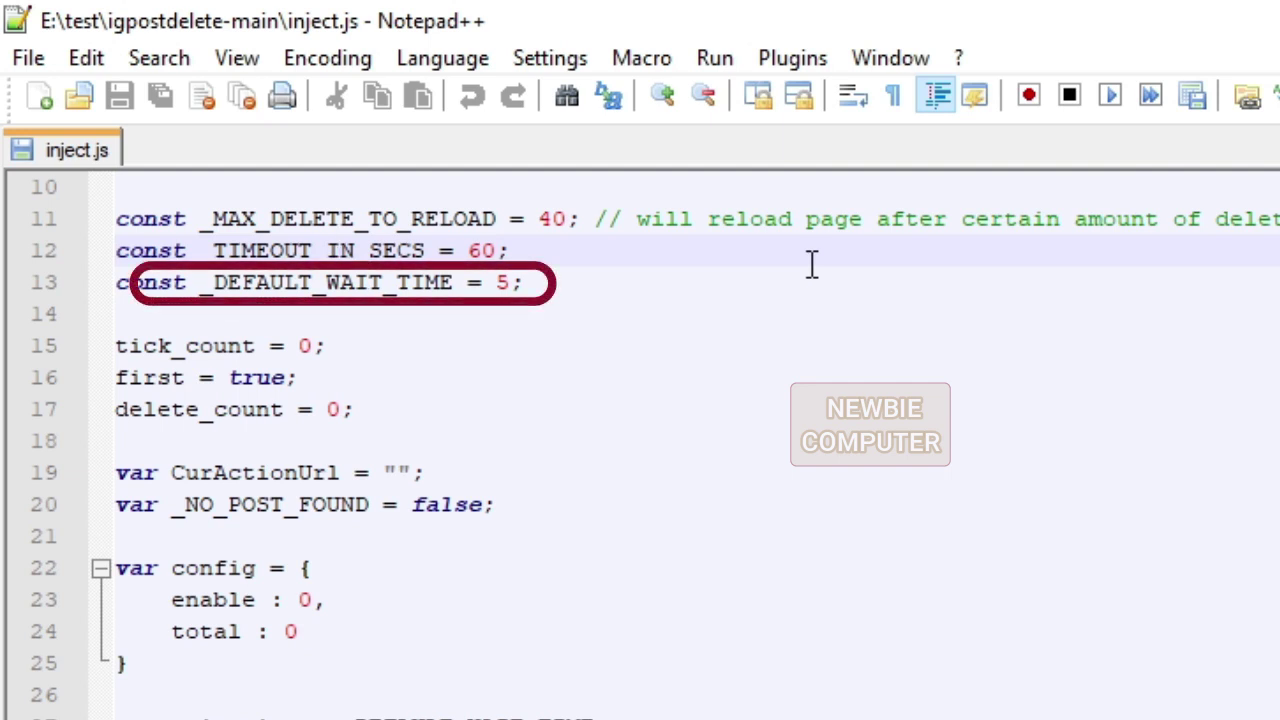
double_click(343, 288)
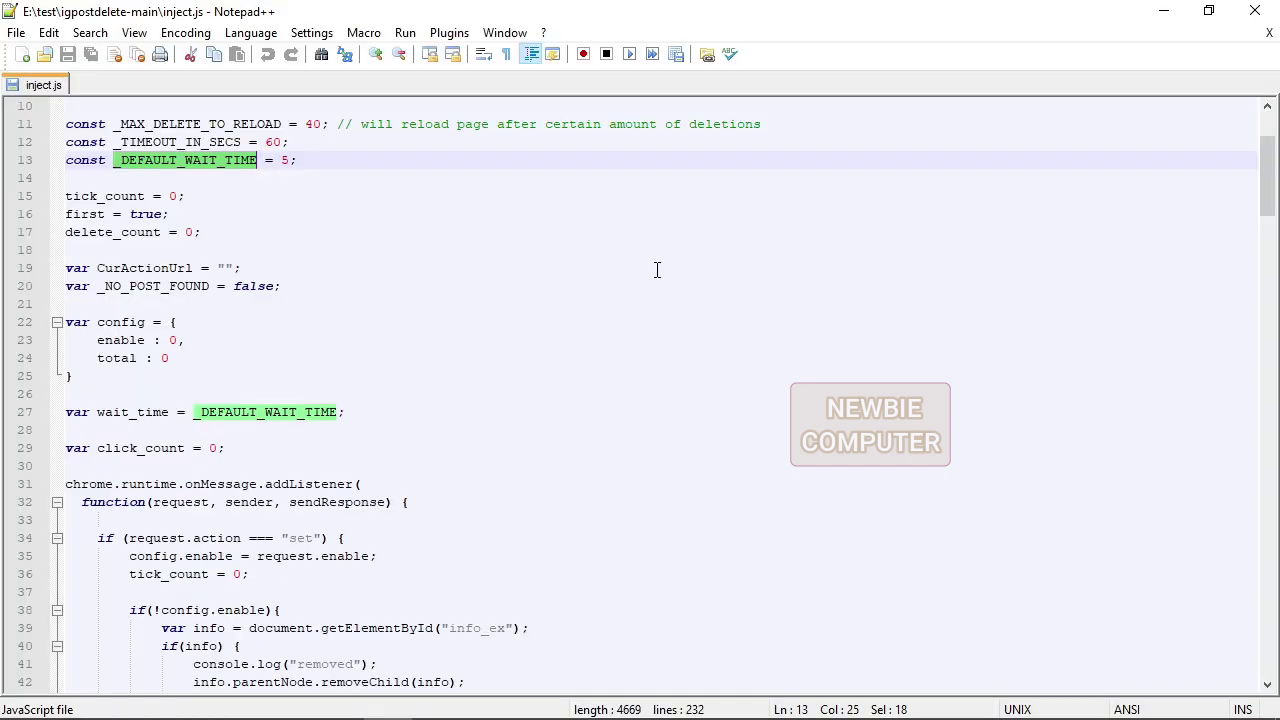
scroll(491, 253, "up", 1)
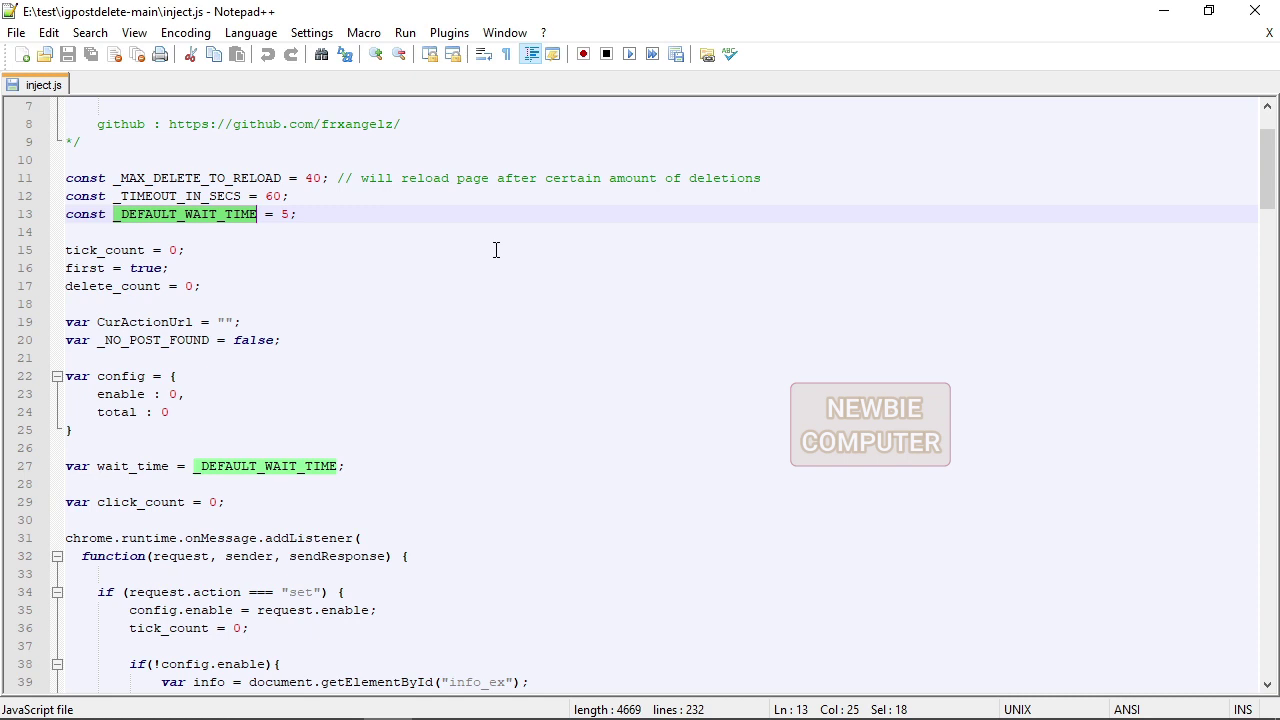
scroll(506, 246, "down", 11)
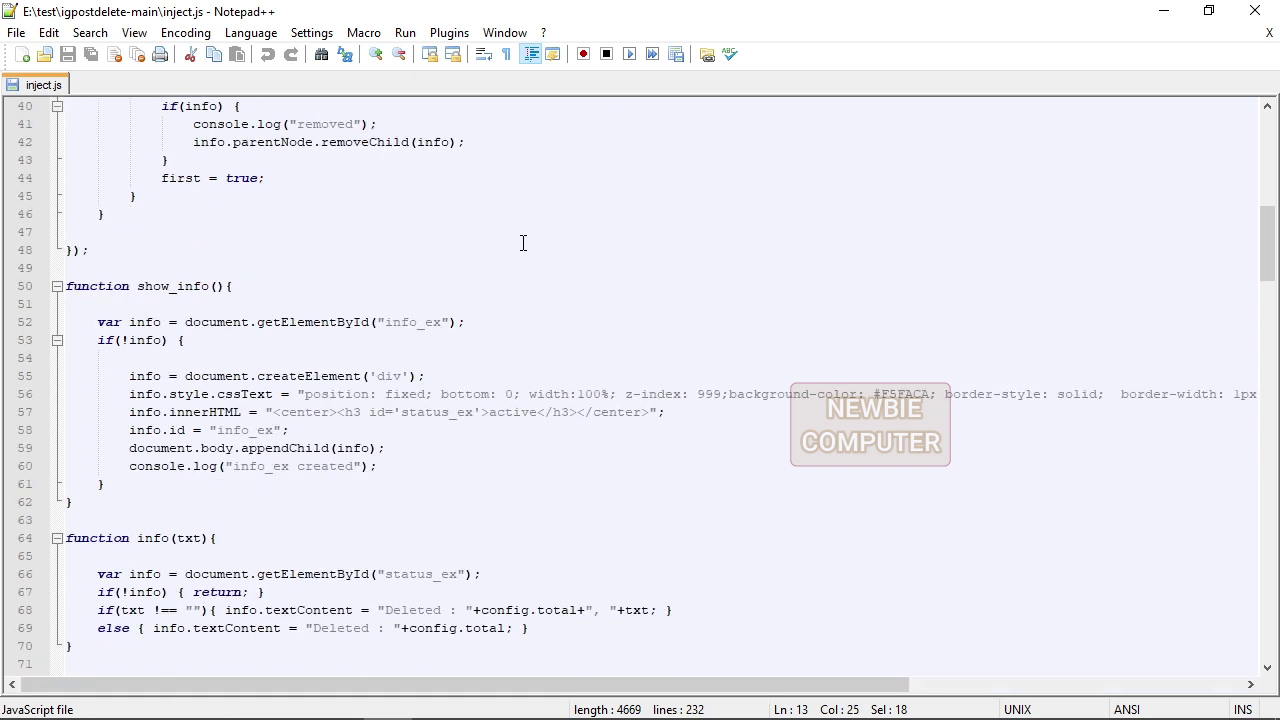
scroll(522, 243, "down", 12)
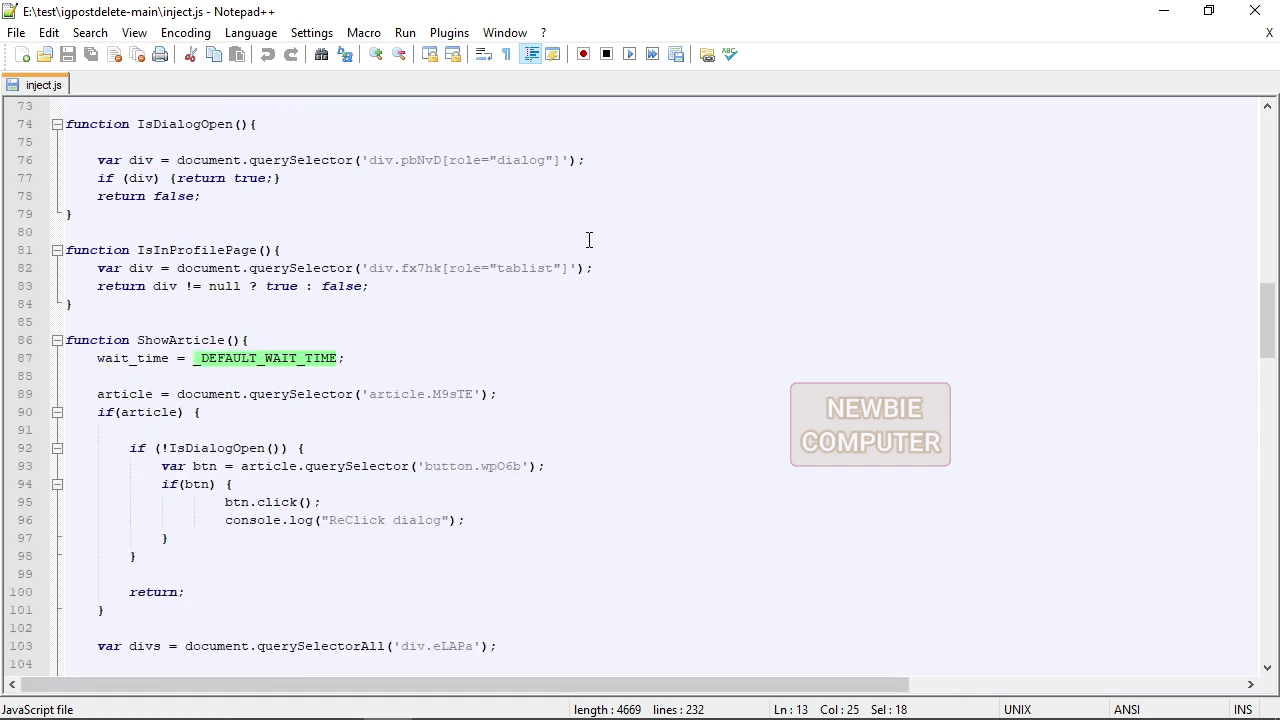
scroll(697, 255, "up", 2)
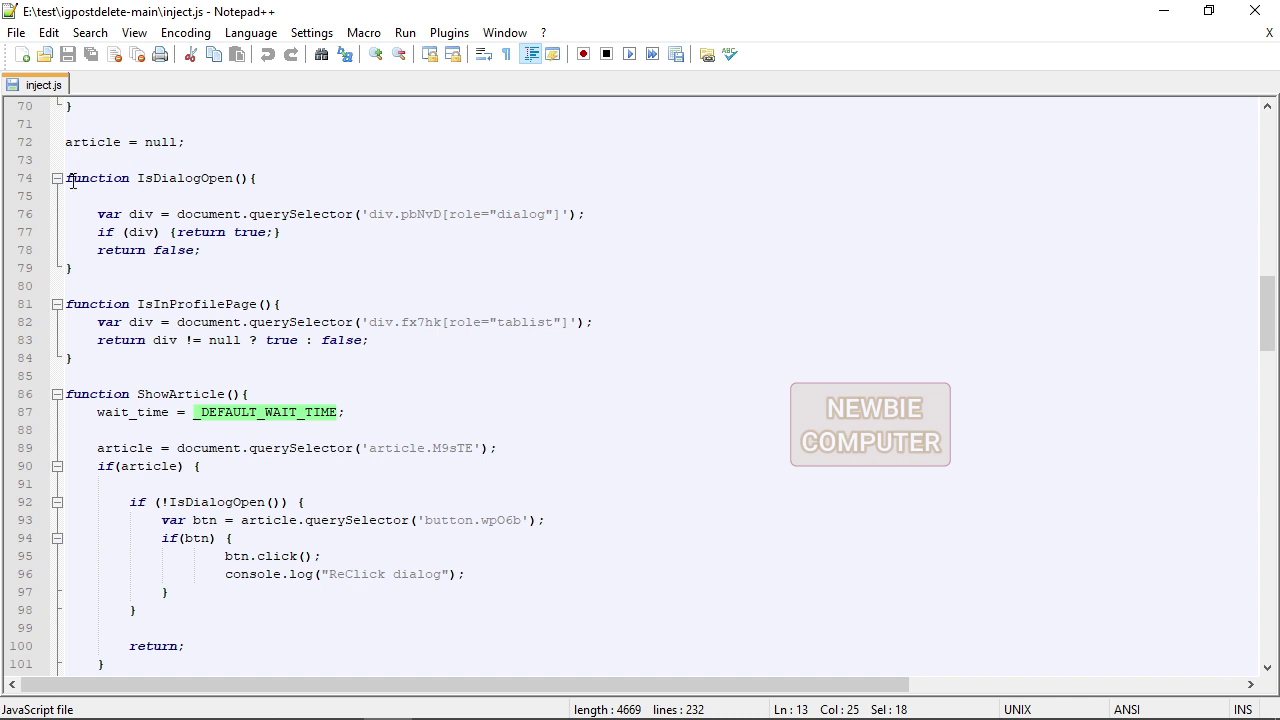
left_click(345, 183)
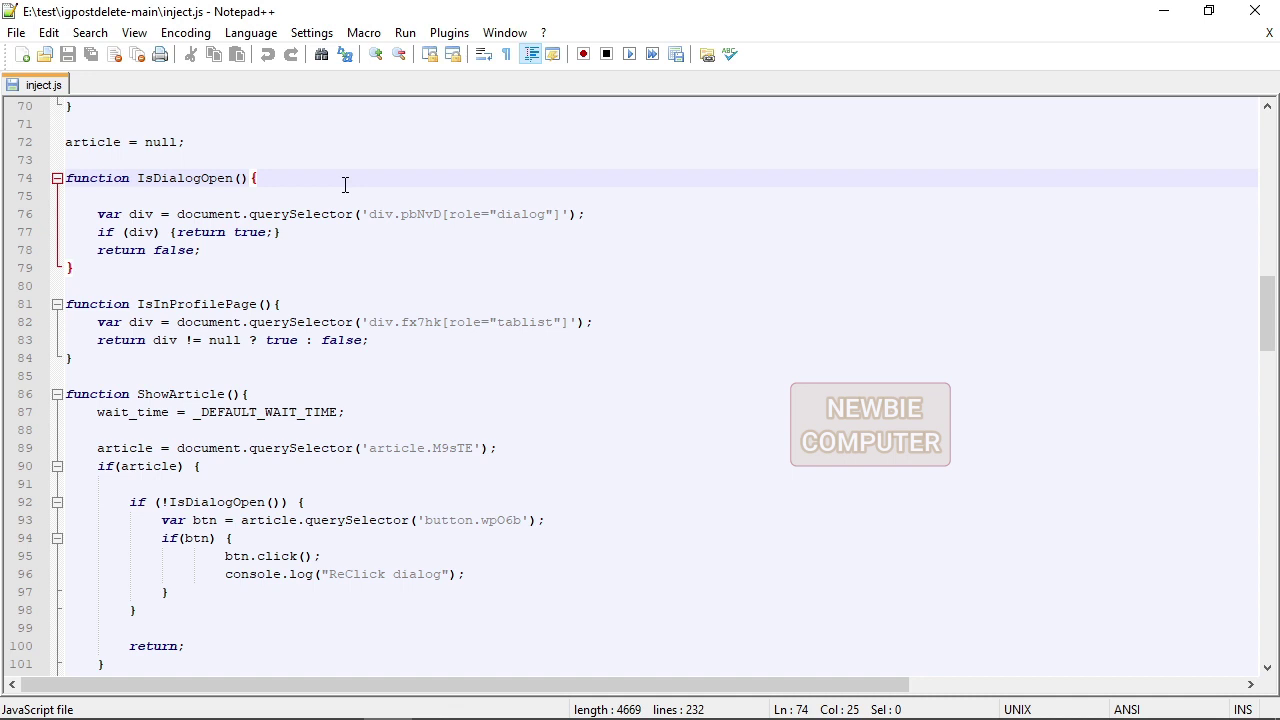
double_click(405, 218)
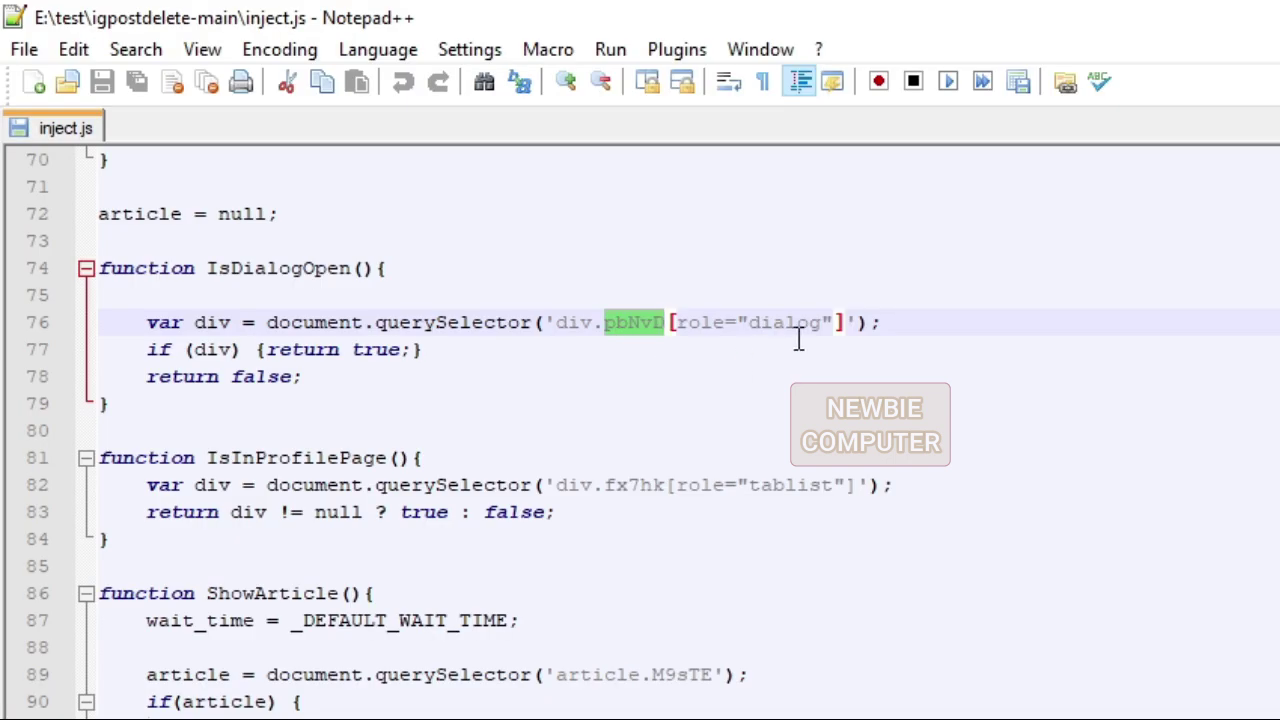
double_click(790, 323)
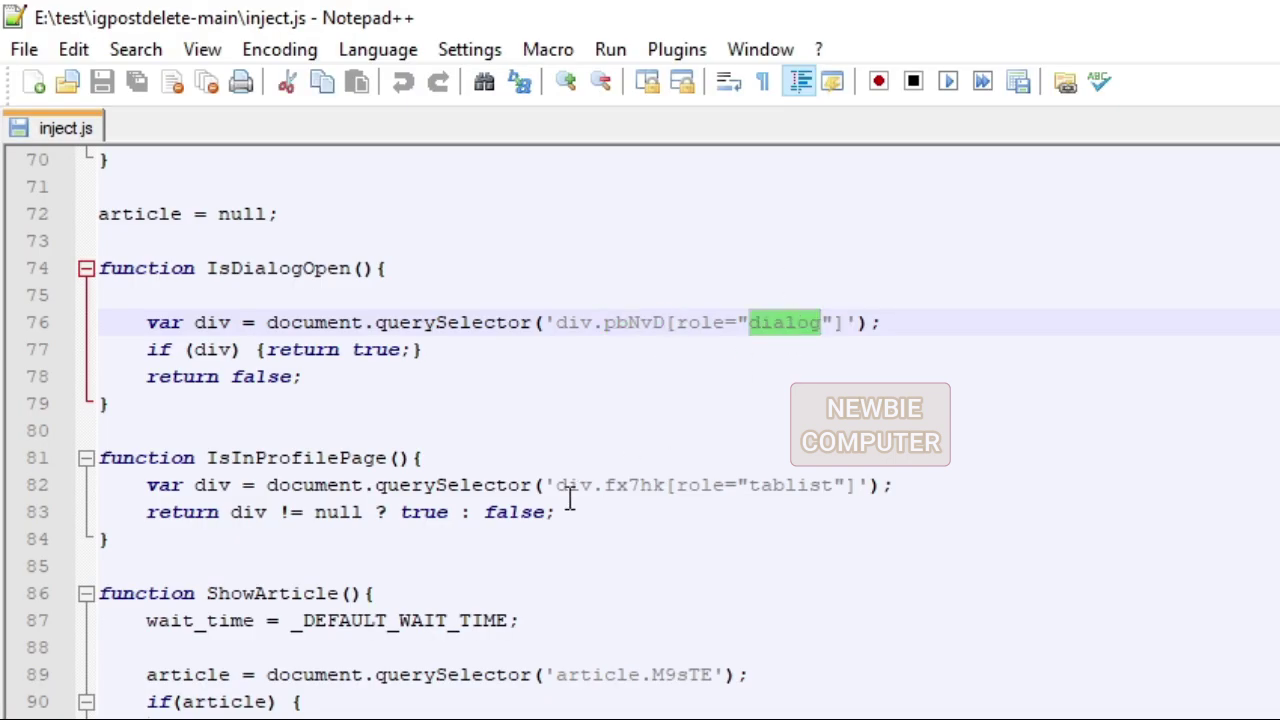
left_click(630, 512)
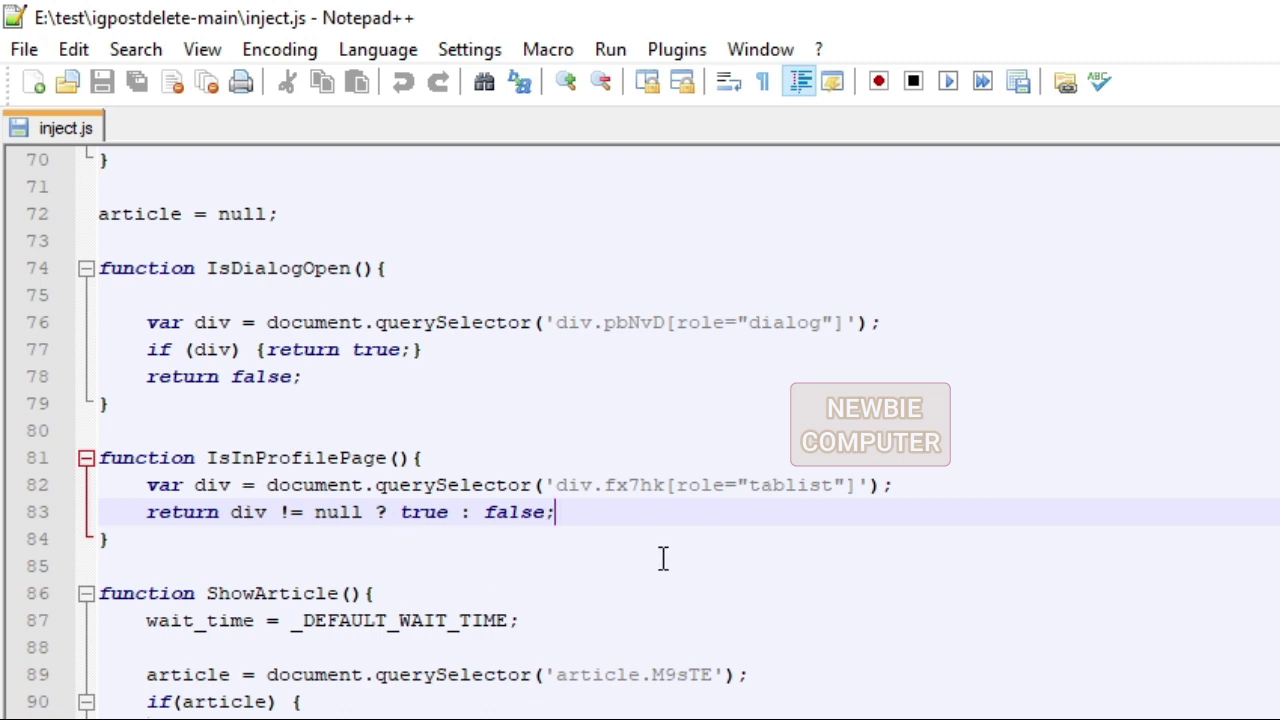
scroll(676, 556, "down", 1)
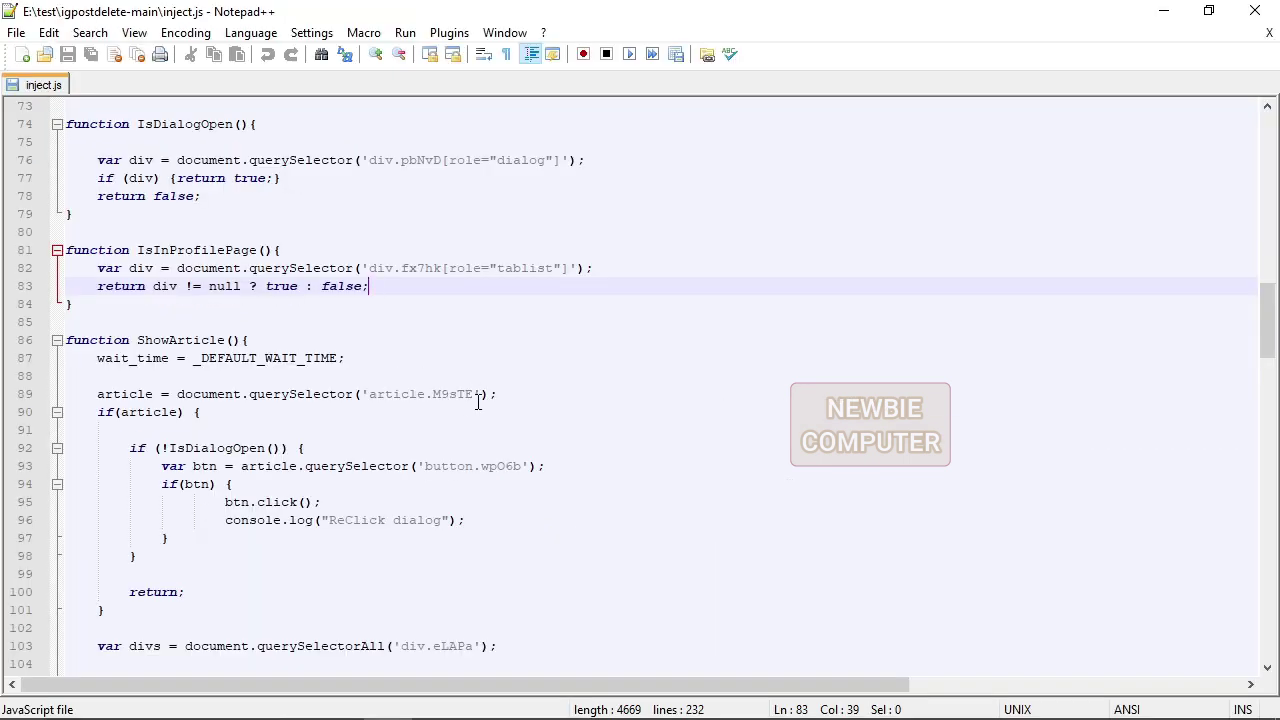
scroll(478, 401, "down", 1)
scroll(478, 401, "down", 3)
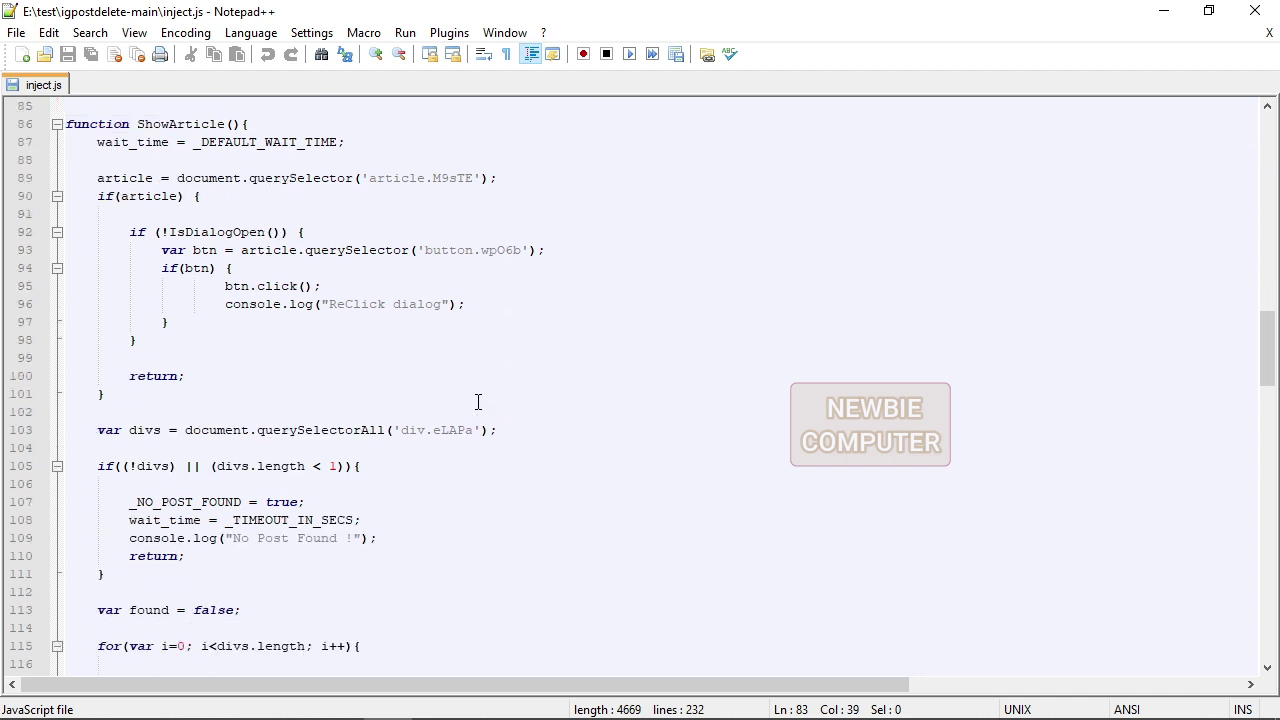
scroll(478, 401, "down", 3)
scroll(478, 401, "down", 3)
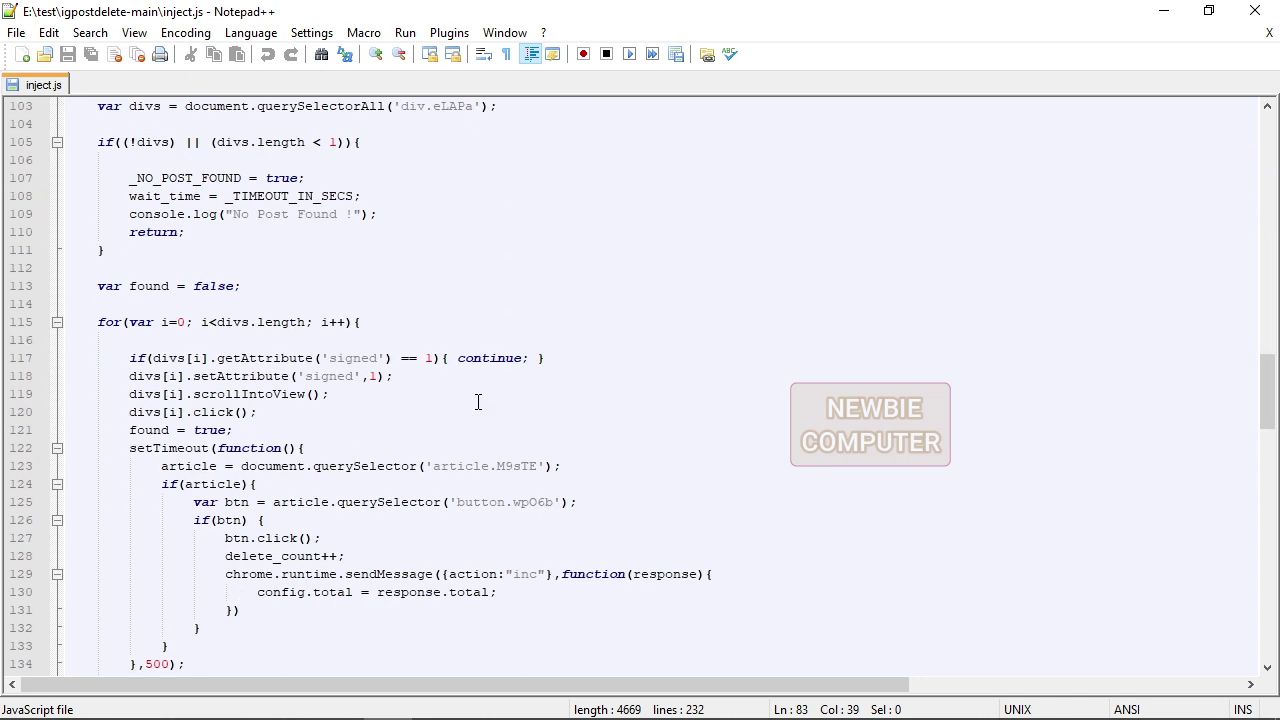
scroll(478, 401, "down", 5)
scroll(478, 397, "down", 3)
scroll(478, 394, "down", 4)
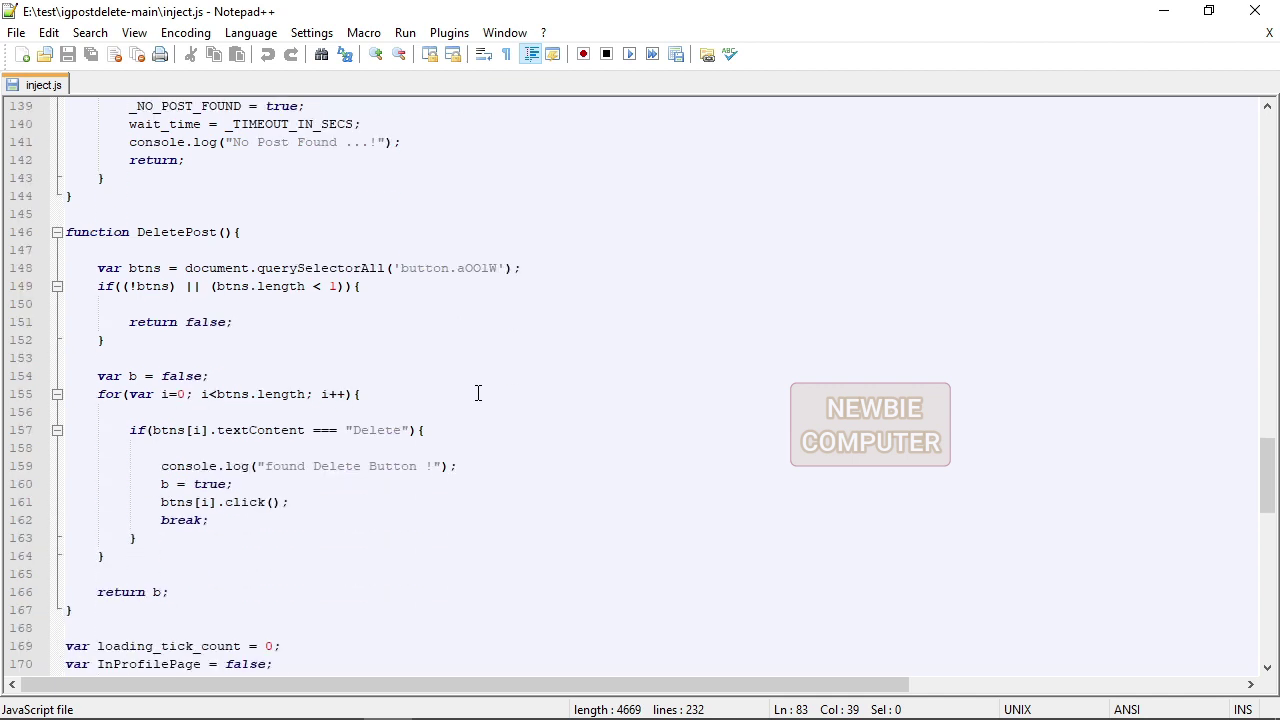
scroll(478, 393, "down", 4)
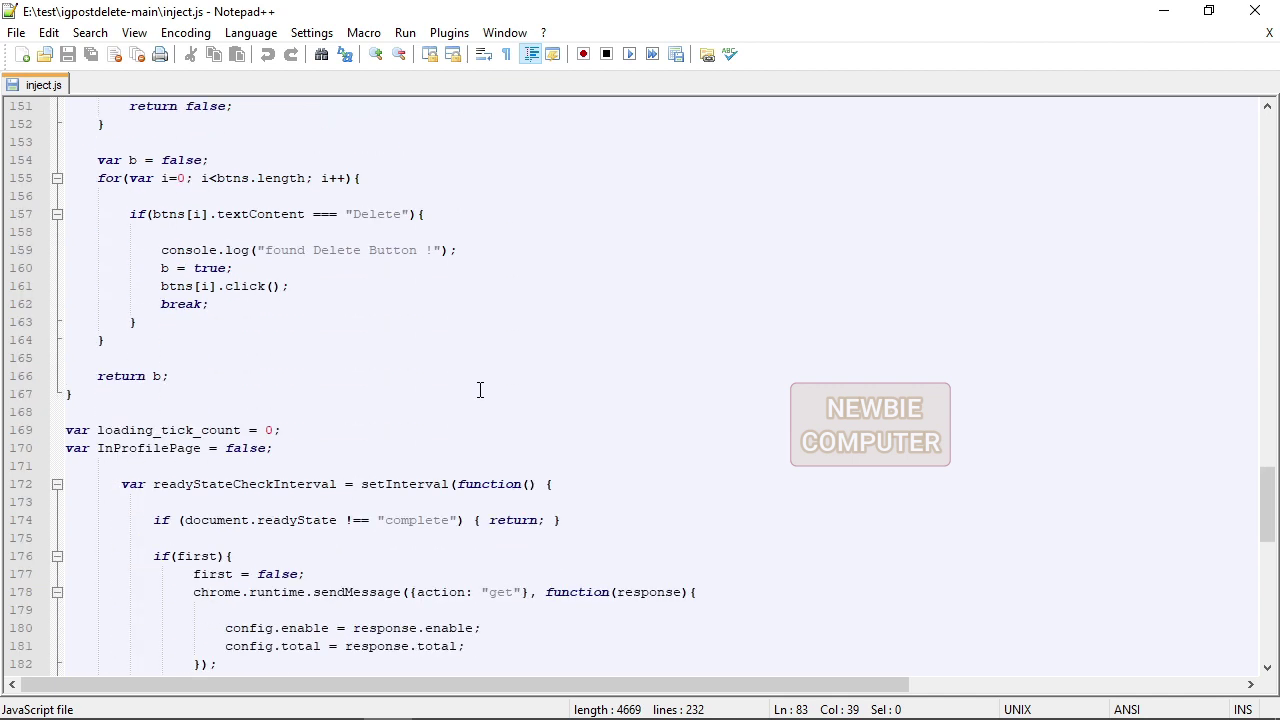
scroll(480, 390, "down", 14)
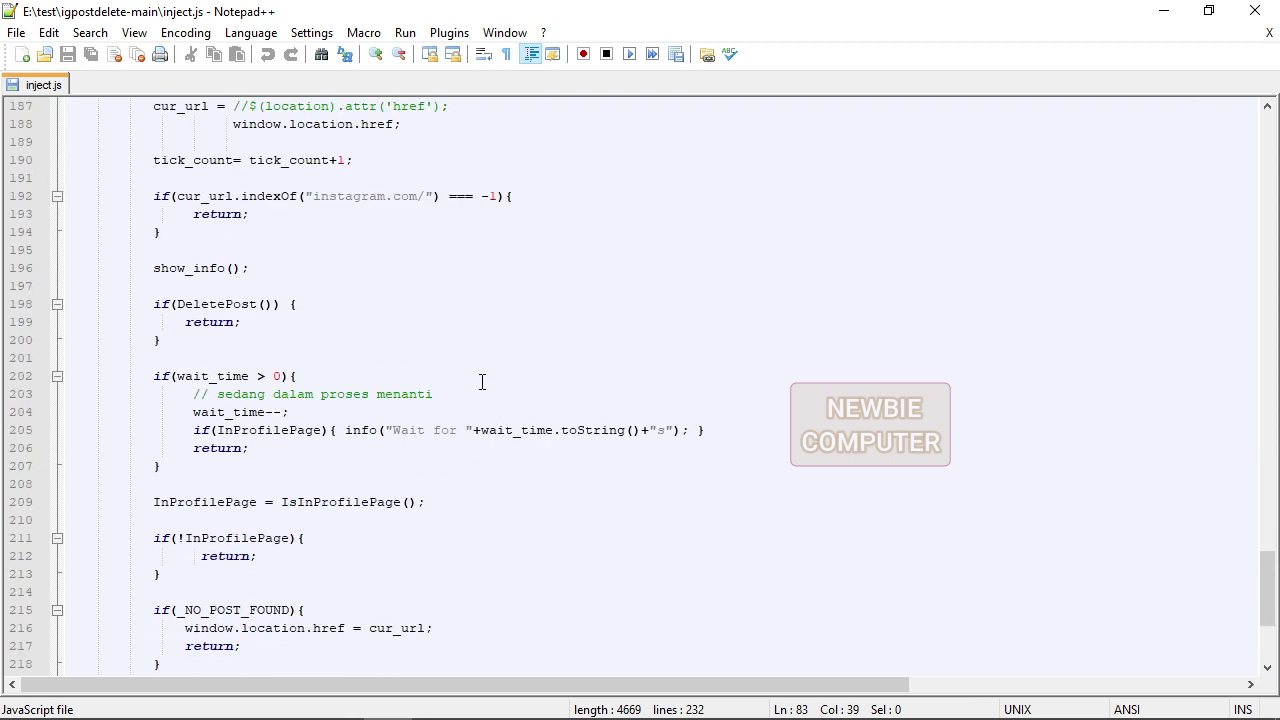
scroll(478, 386, "up", 11)
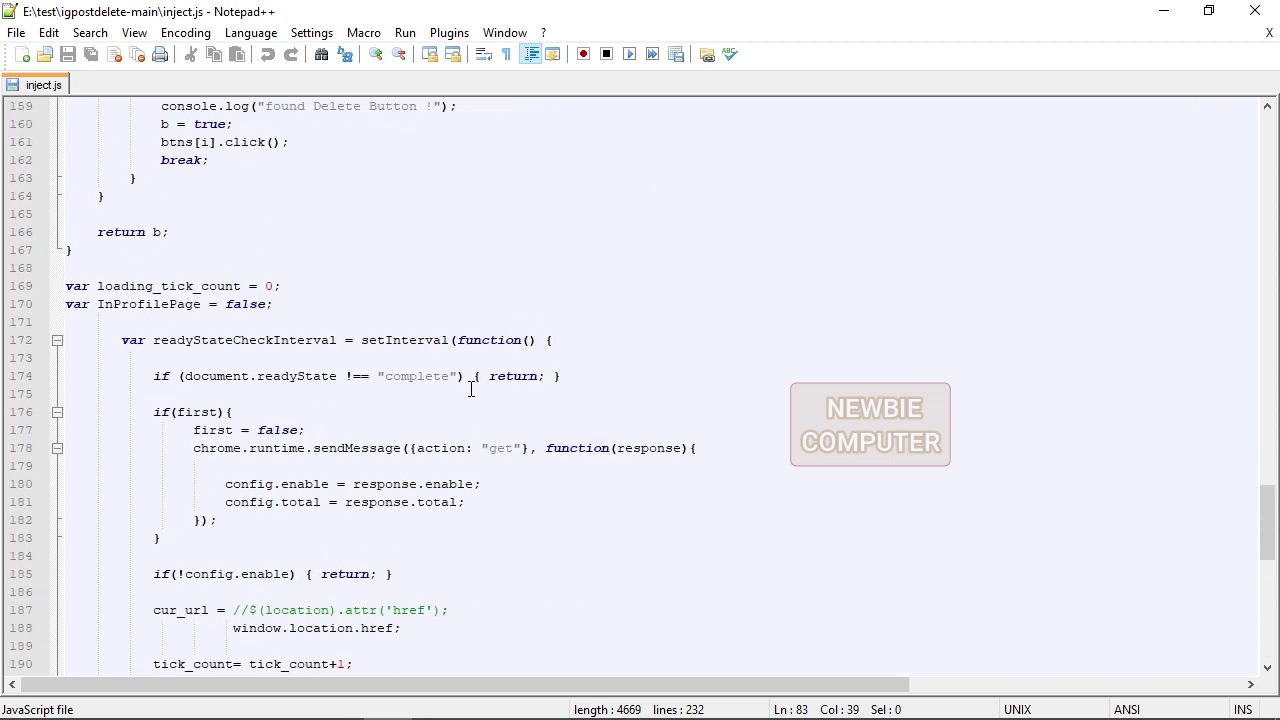